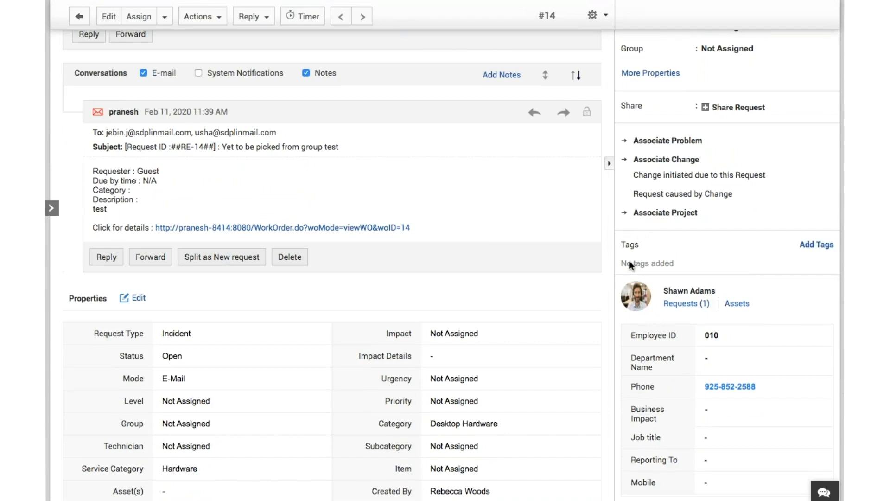
Add "Keyboard" as a new tag to request #14 and save it
click(816, 248)
click(693, 274)
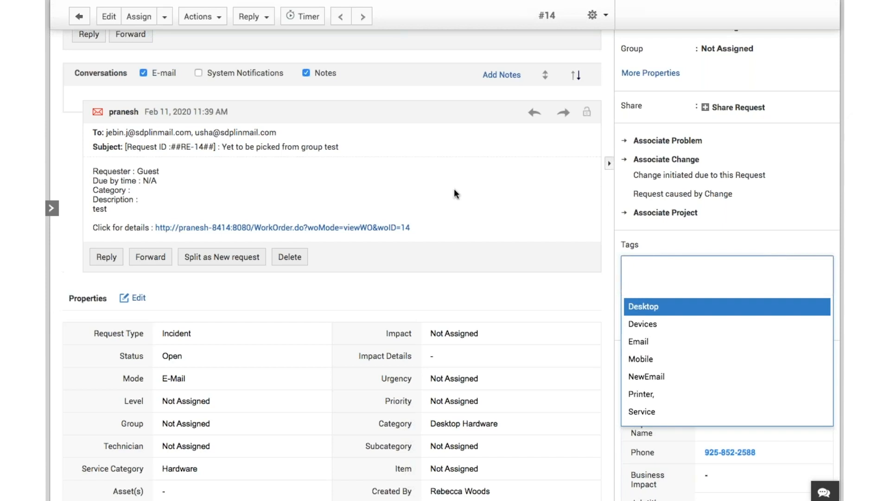
scroll(454, 194, up, 4)
scroll(455, 194, down, 2)
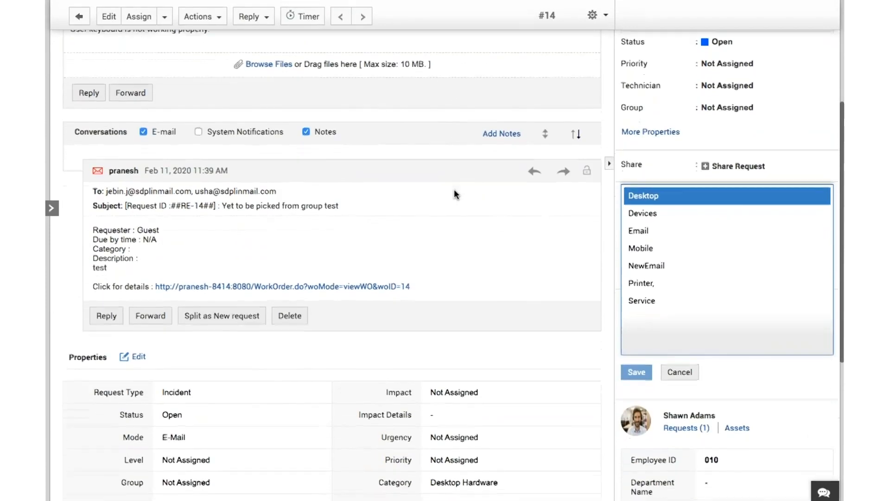
text(Keyboard)
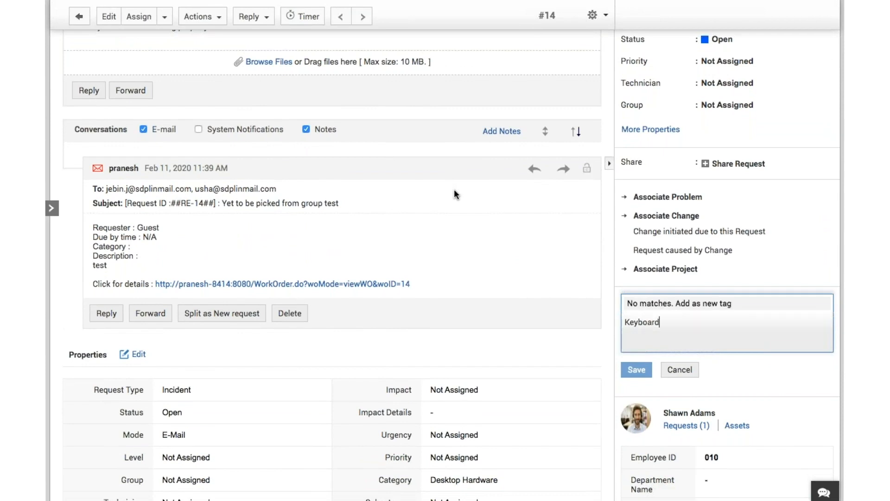
click(638, 373)
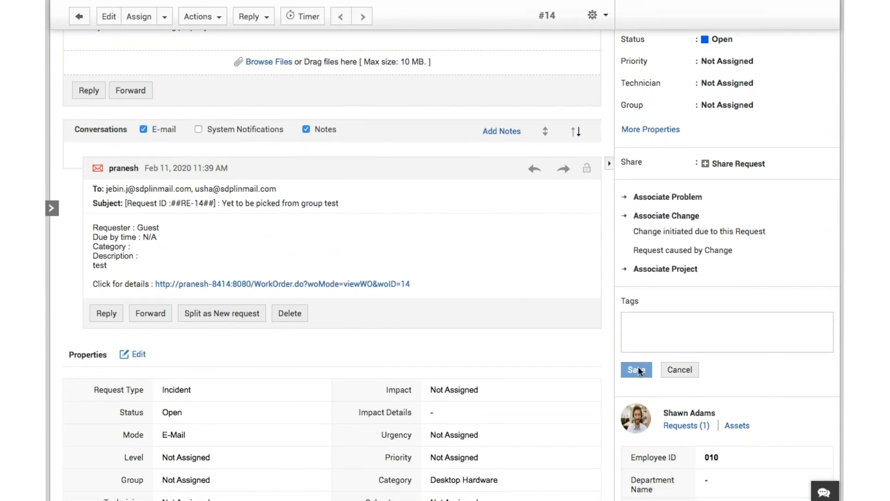
click(649, 333)
text(Key)
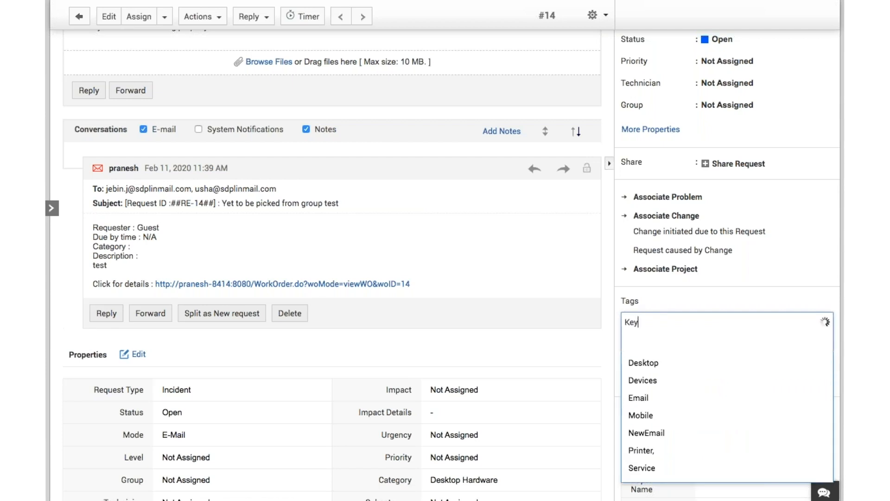
text(board)
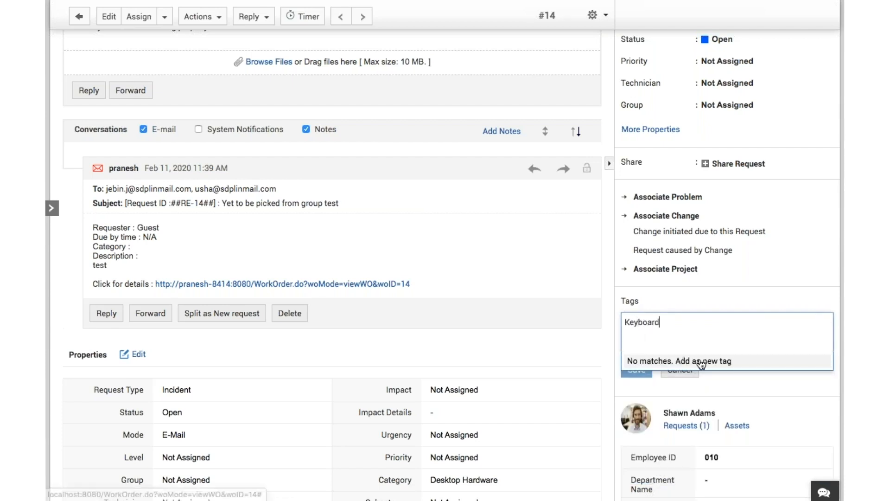
click(701, 364)
click(638, 371)
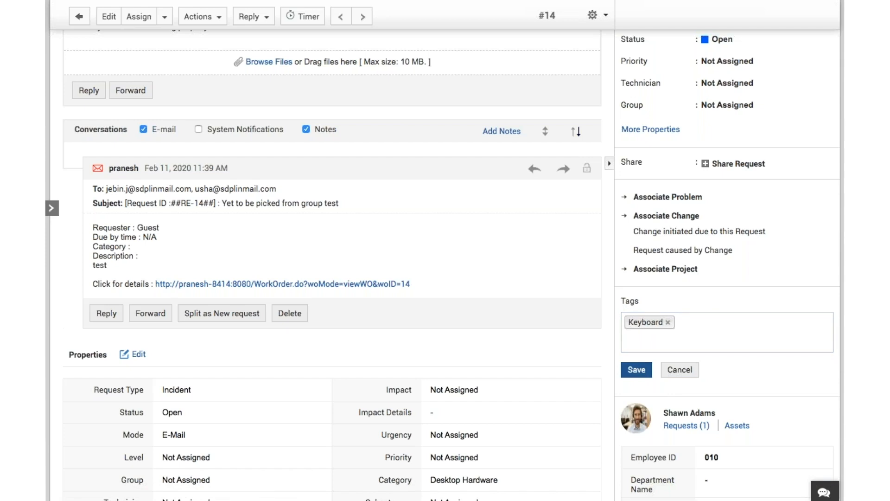
click(638, 372)
View the tags assigned to request #14 through the request's actions, and close the tag list
scroll(458, 211, up, 2)
scroll(459, 212, up, 3)
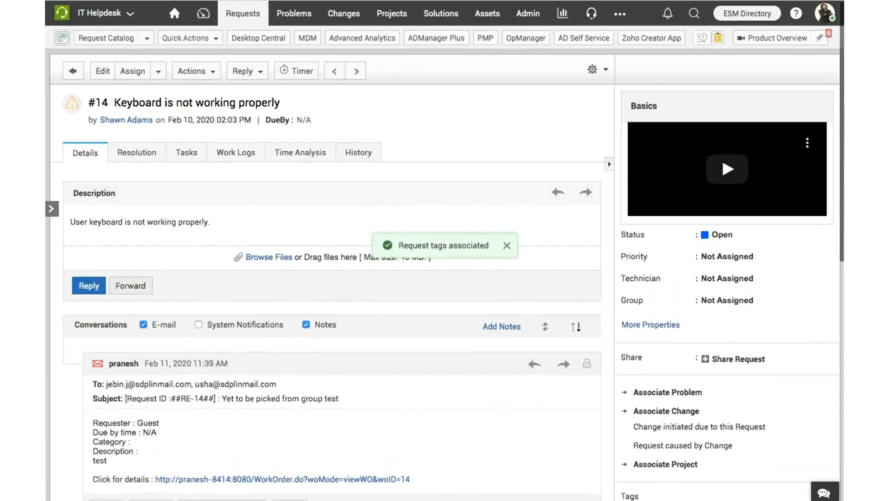
click(207, 75)
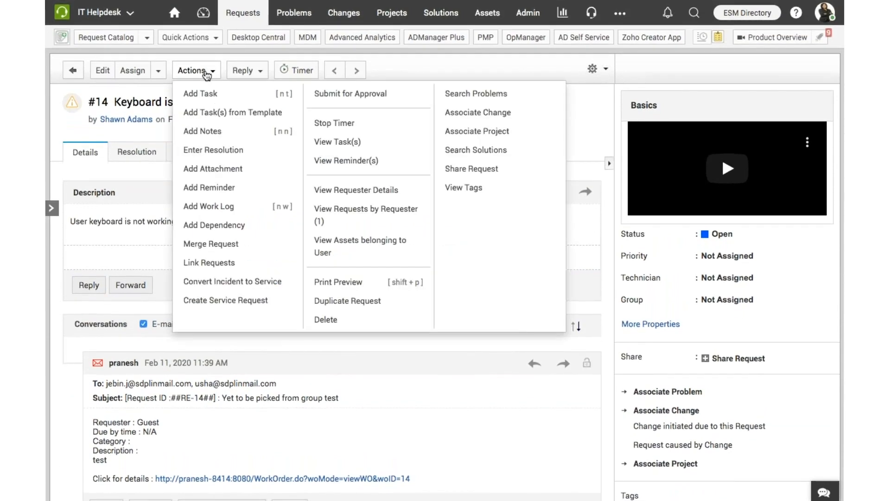
click(472, 193)
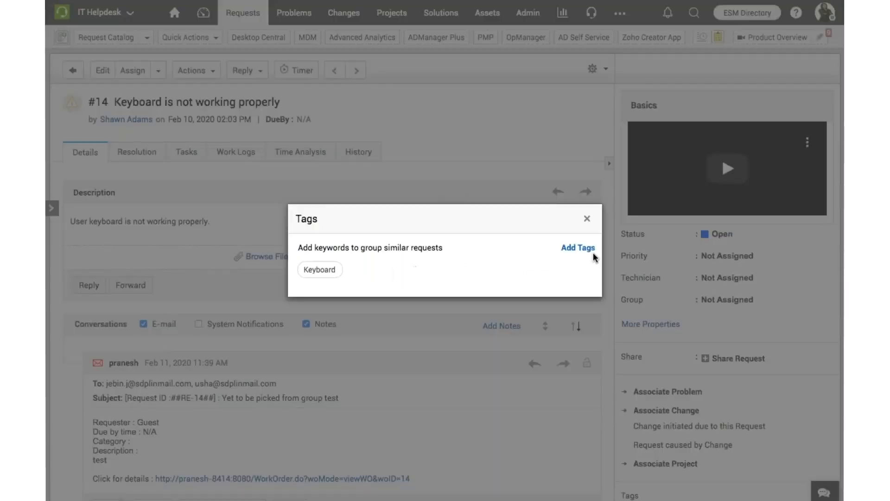
click(587, 219)
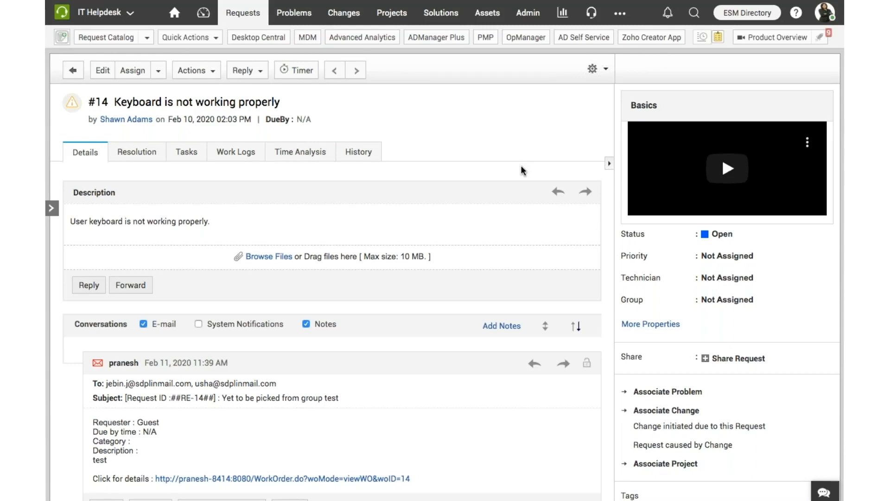
Go to the request list and search the requests by tag for "Telephone"
click(255, 11)
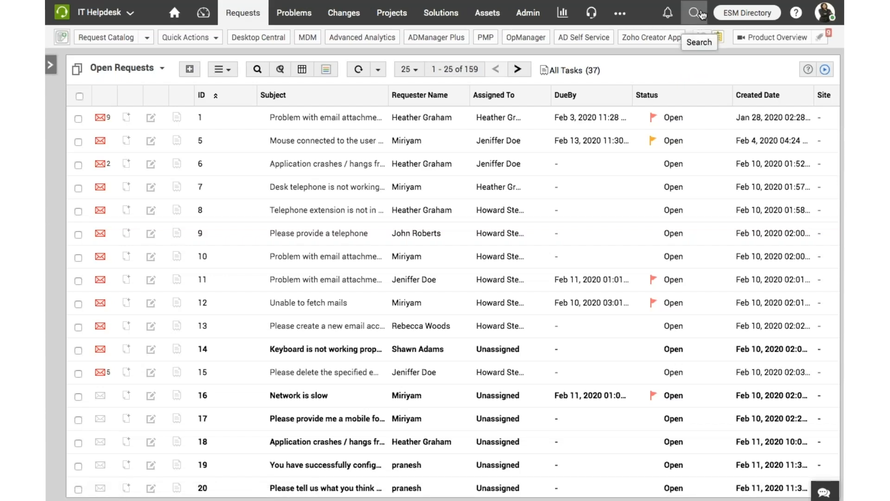
click(702, 16)
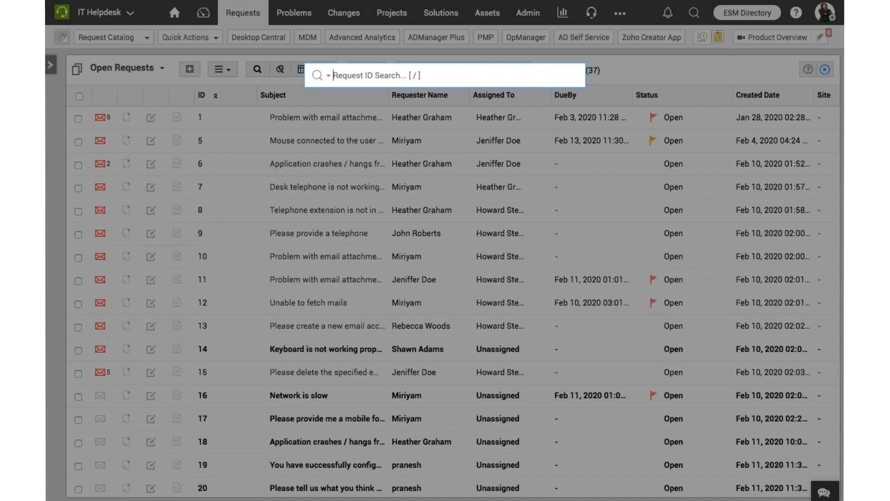
click(327, 76)
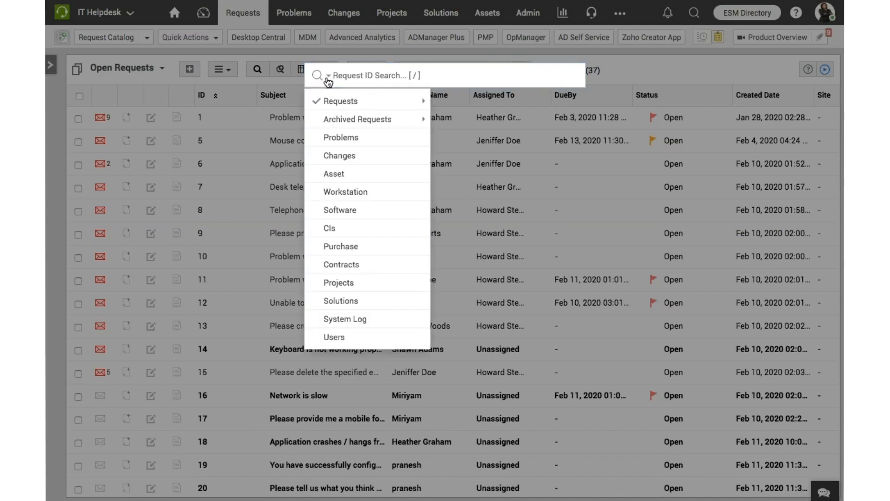
mouse_move(422, 101)
click(455, 191)
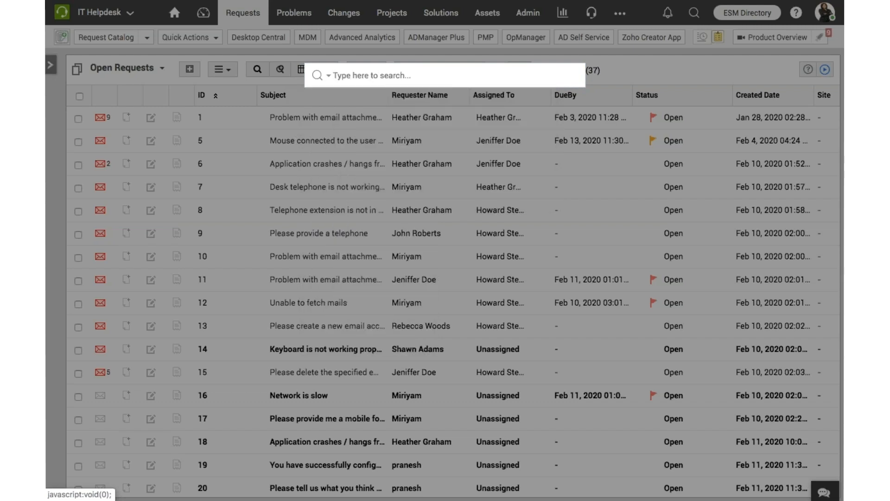
click(361, 75)
text(T)
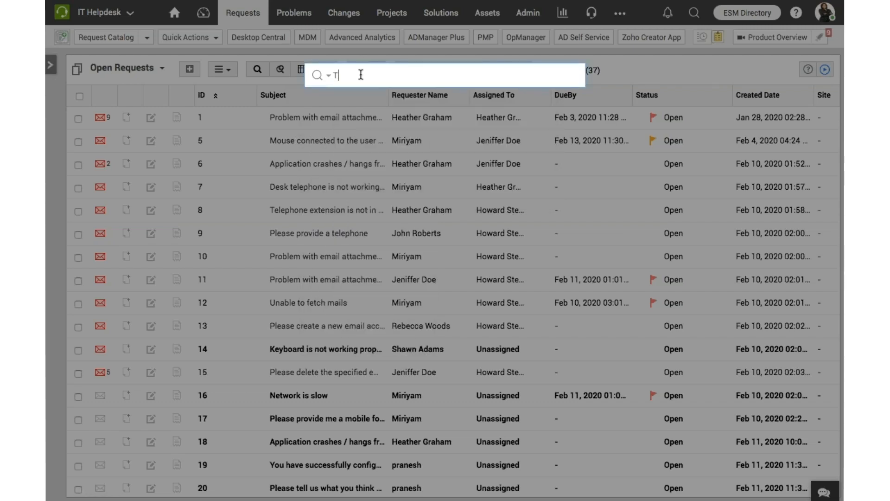
text(elephone)
key(Return)
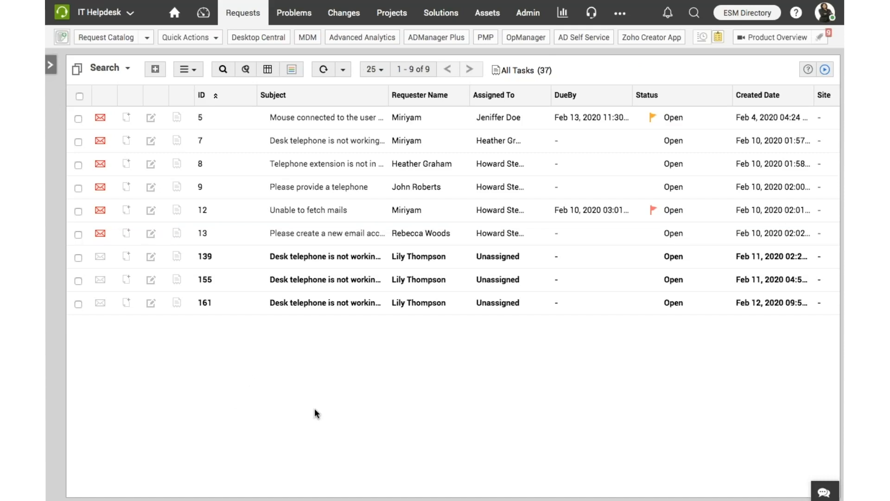
Select all requests in the search results and review the technician assignment and bulk action options
click(79, 96)
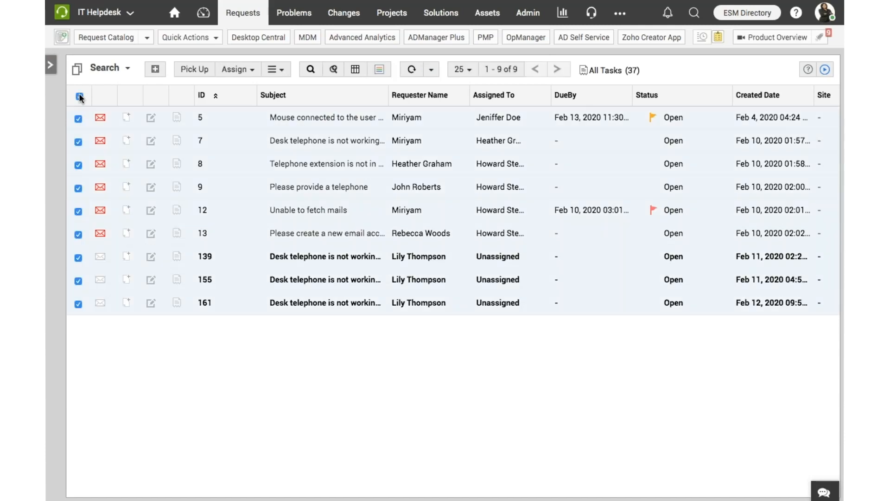
click(238, 69)
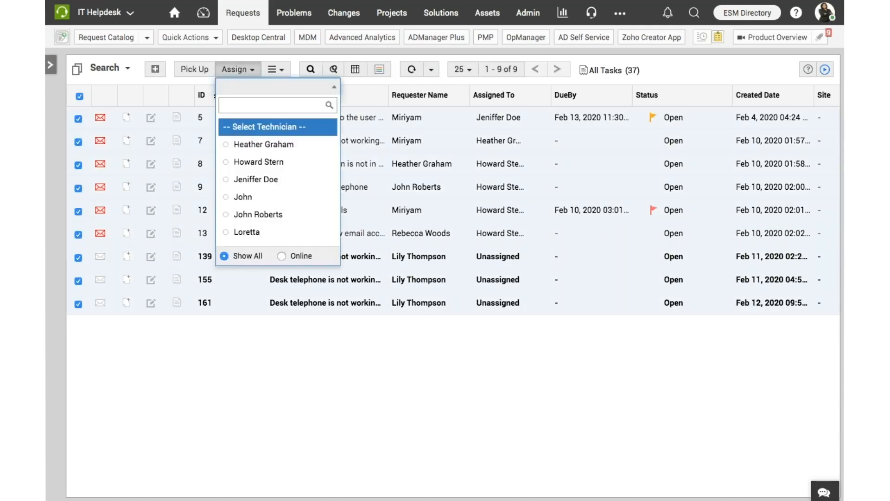
click(274, 69)
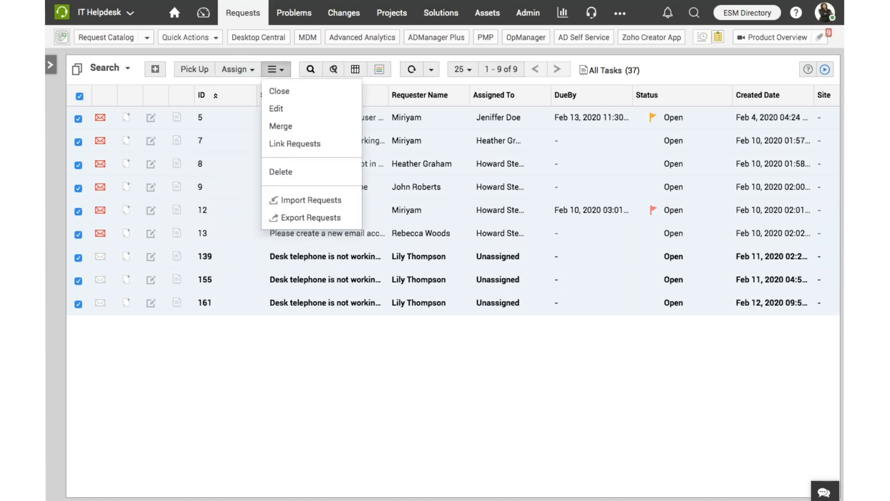
click(284, 432)
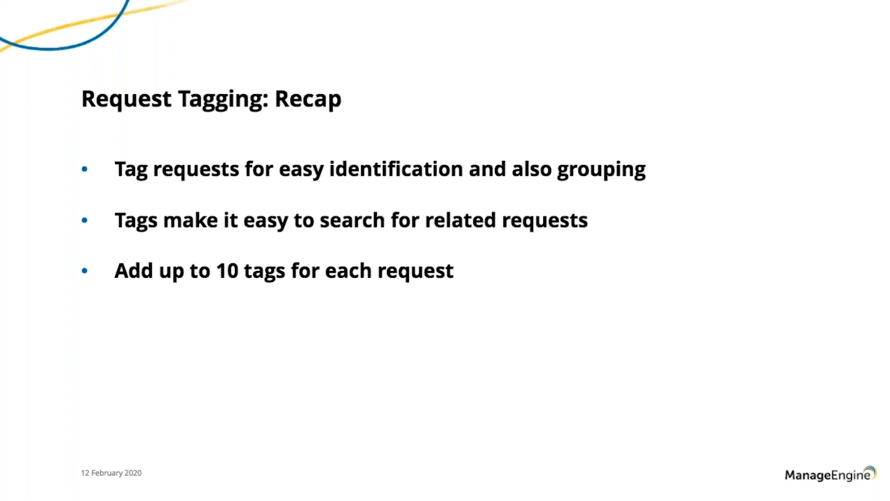
key(Right)
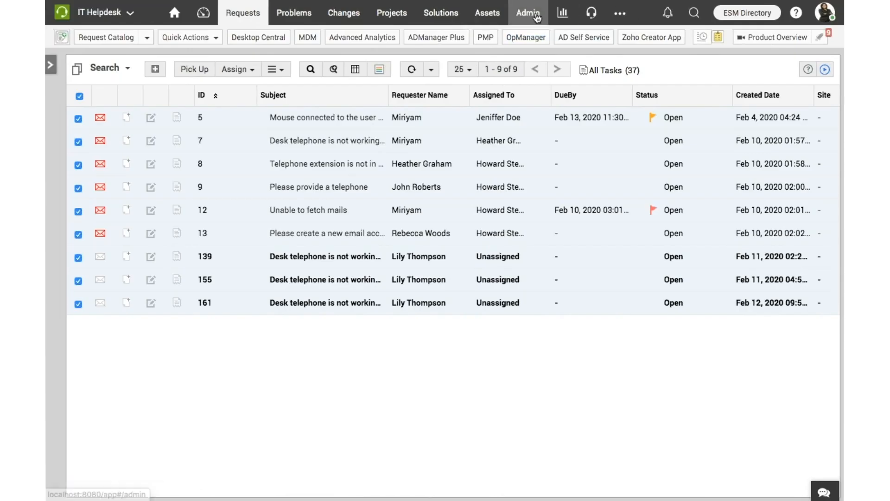
Open the Page Scripts configuration in the General Settings area of the admin settings
click(537, 17)
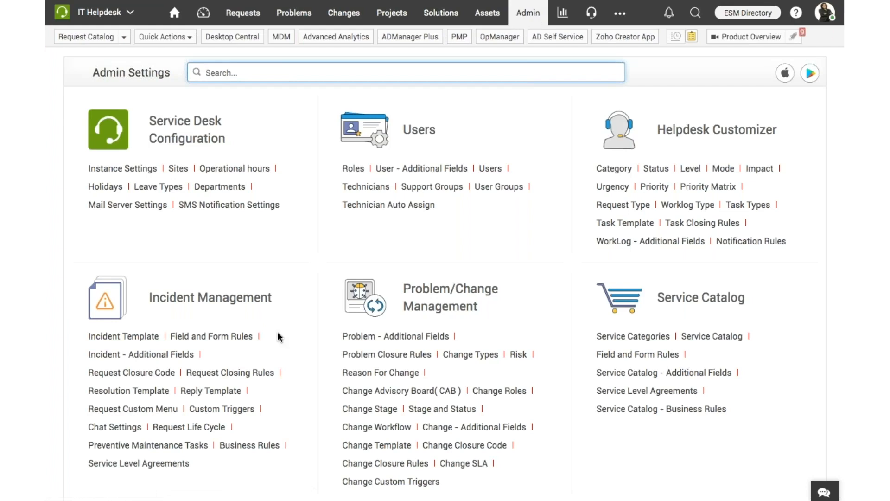
scroll(278, 332, down, 10)
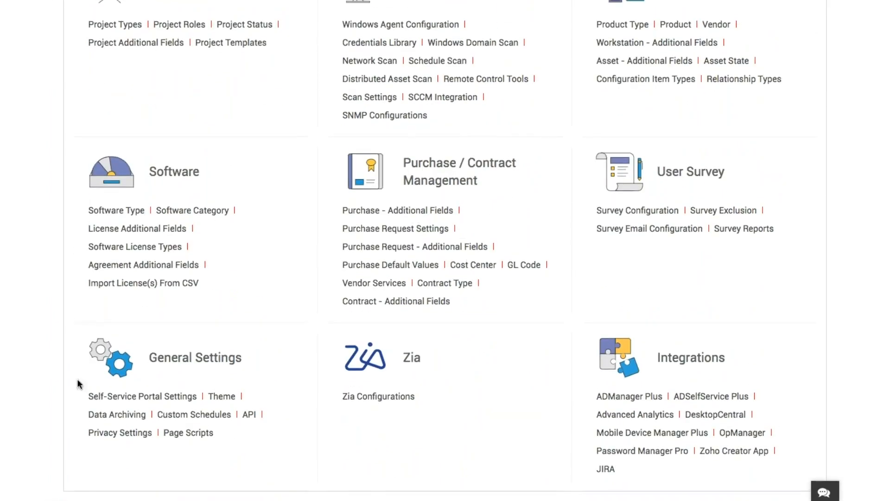
click(182, 433)
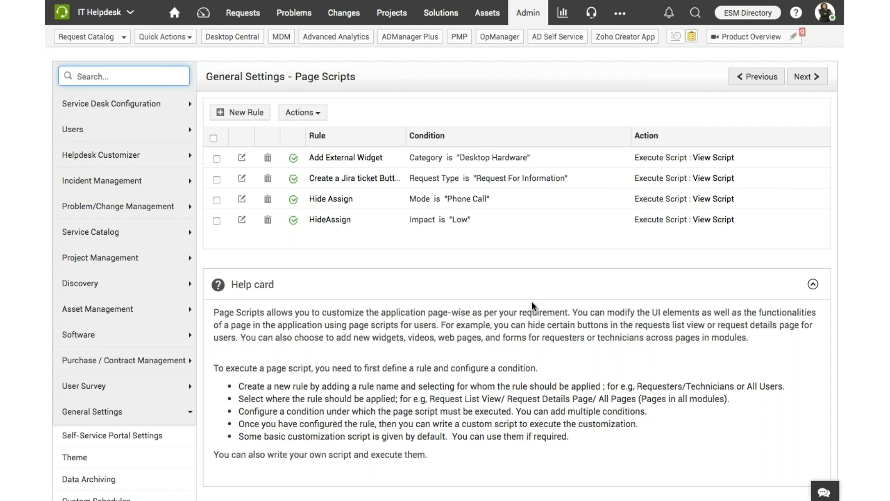
Start a new page script rule named HideAssignButton for the Request details page event, keeping it applied to all users
click(236, 116)
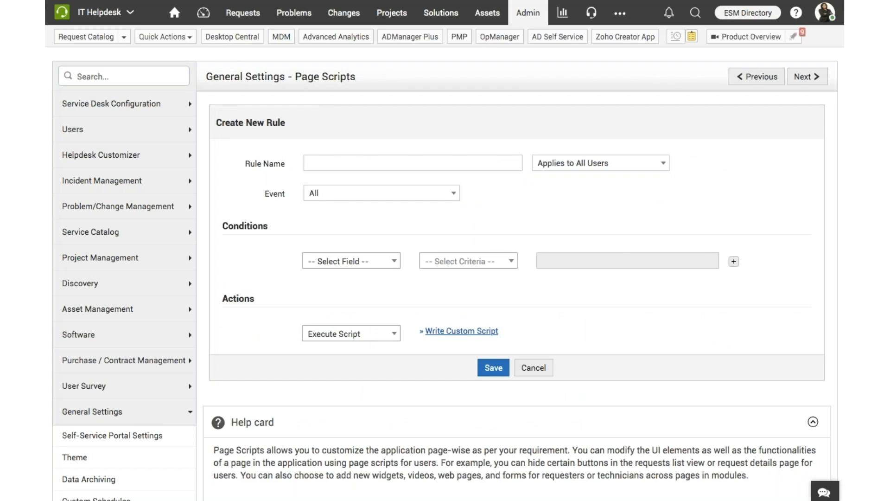
click(443, 196)
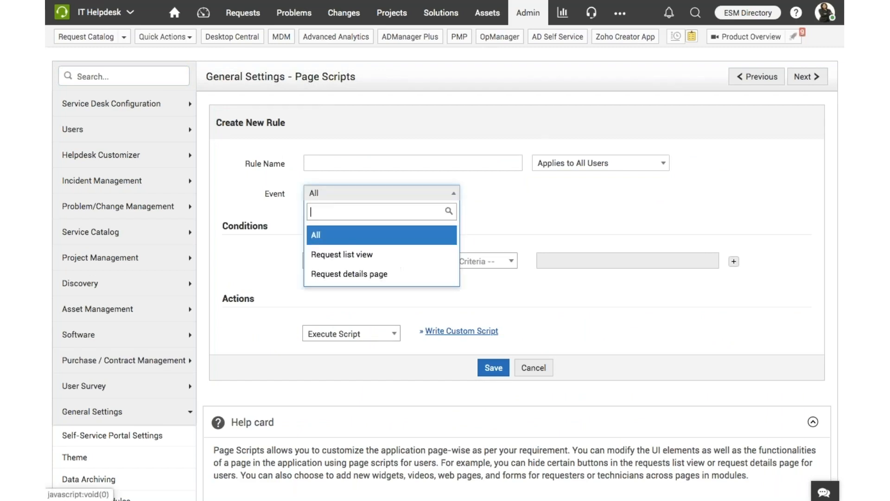
click(383, 274)
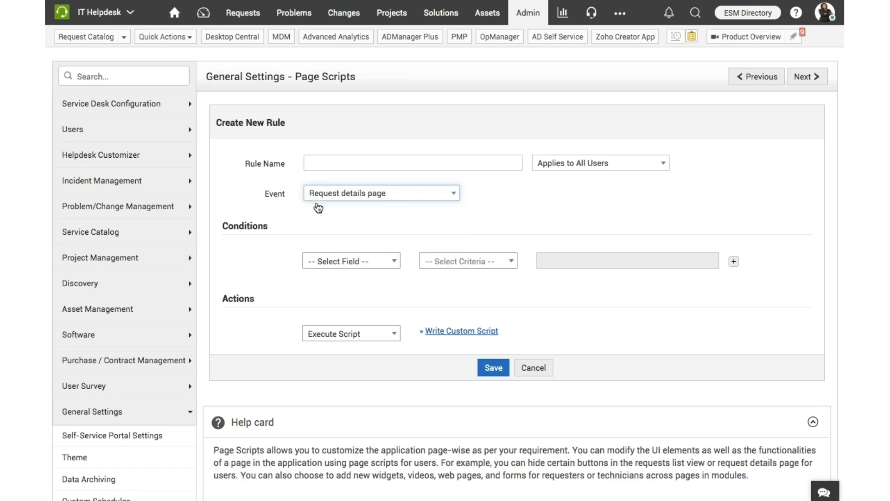
click(365, 158)
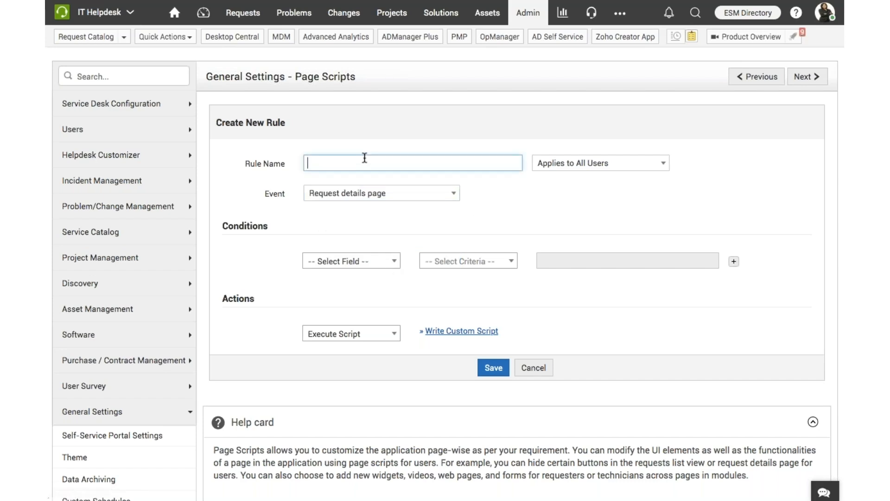
text(HideAssignButton)
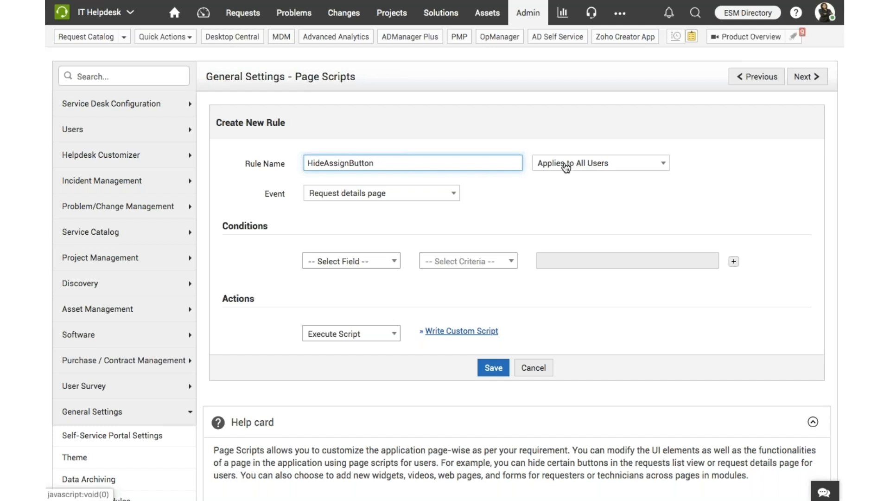
click(628, 172)
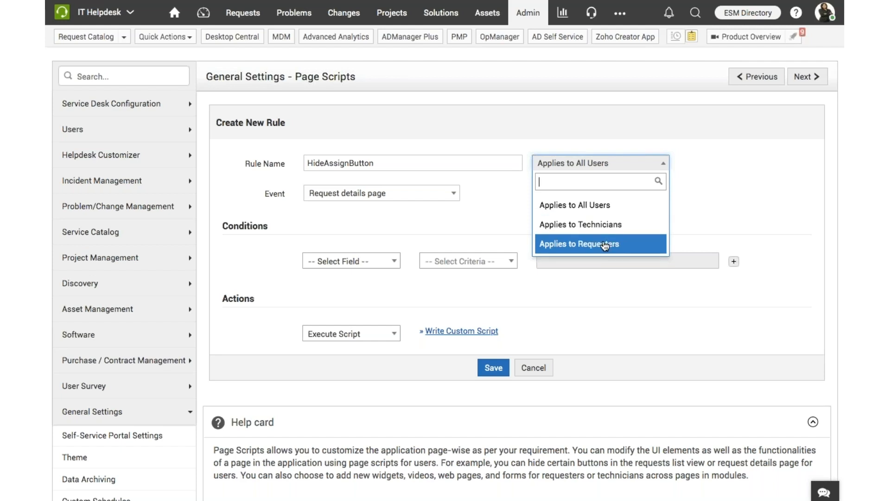
click(467, 223)
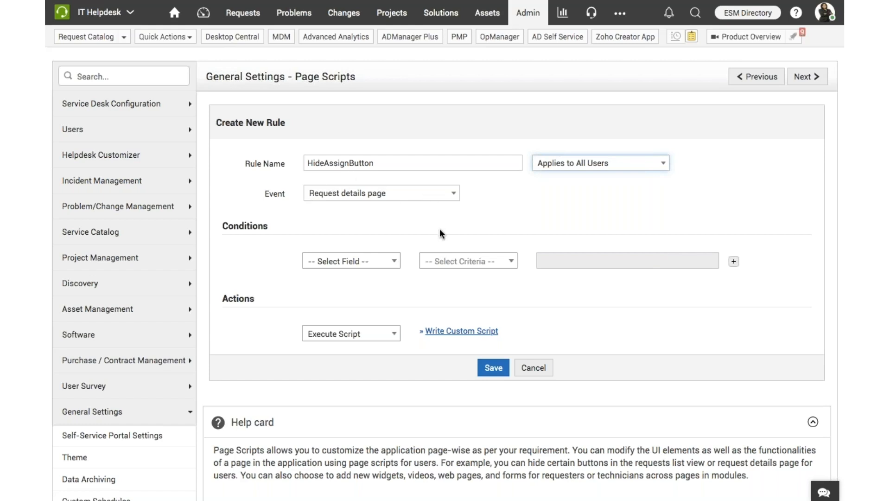
Set the rule's condition to Mode is Phone Call
click(389, 263)
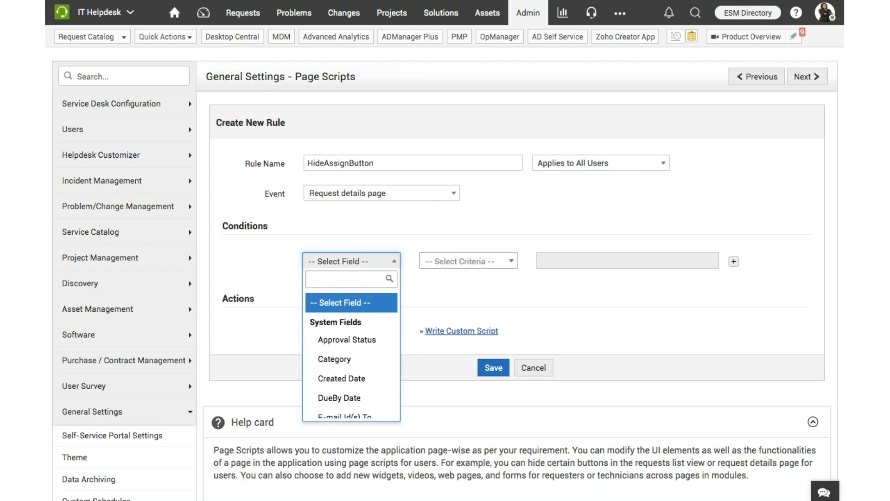
scroll(381, 337, down, 5)
scroll(362, 343, down, 2)
click(346, 380)
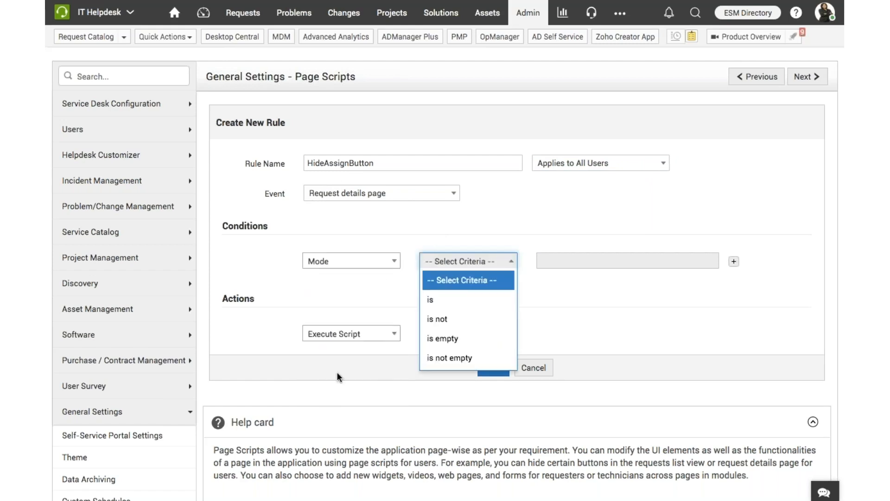
click(435, 300)
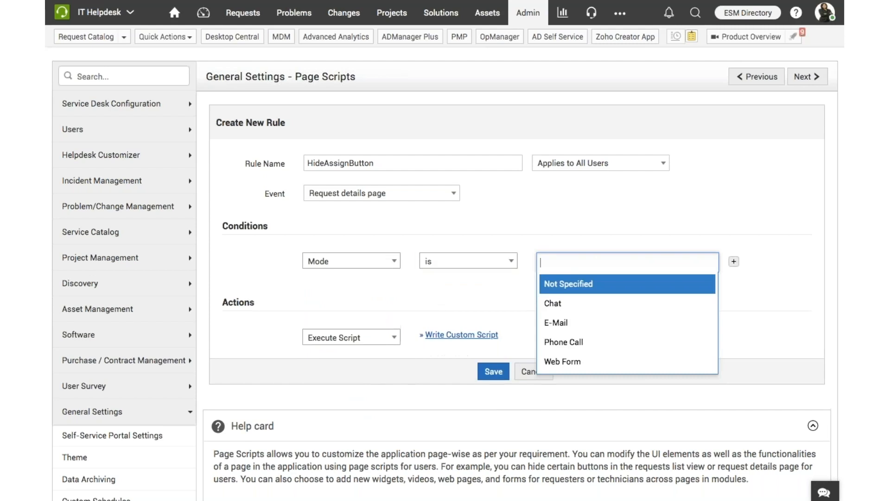
click(574, 346)
Write and save the custom script $CS.hideElement("Assign"); based on the Hide Actions sample, and cancel the new rule
click(465, 354)
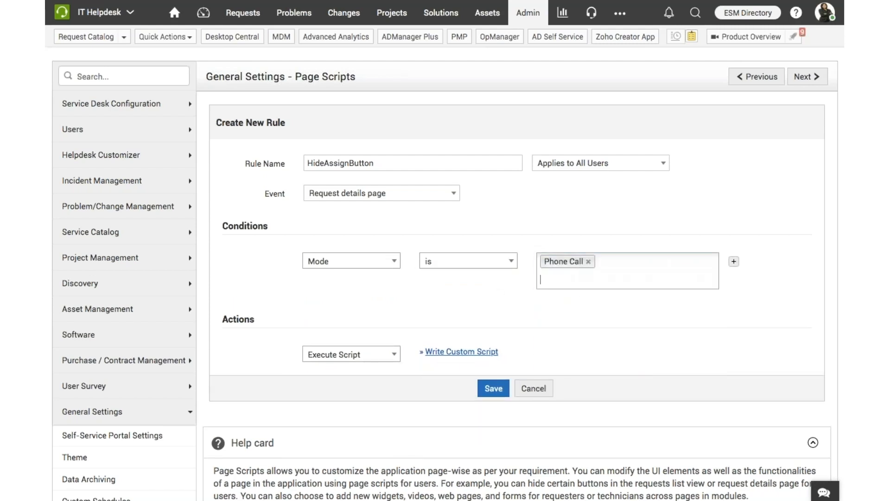
click(465, 353)
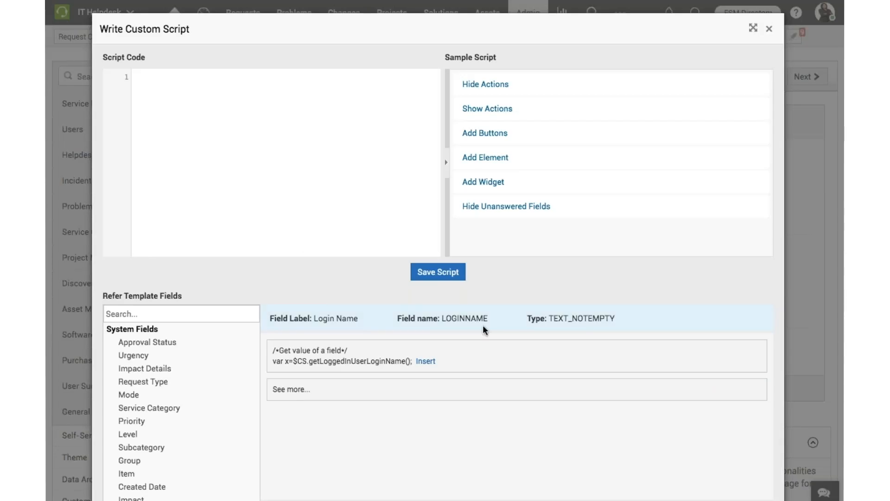
click(496, 90)
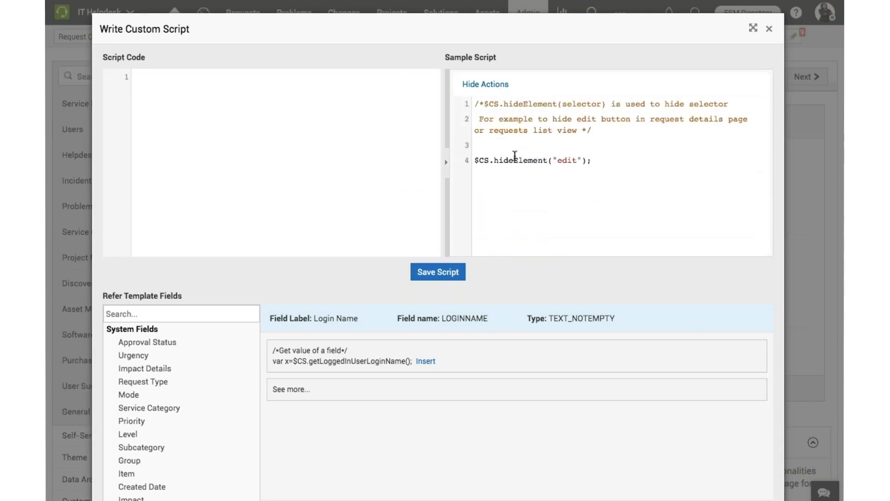
drag(474, 160, 594, 158)
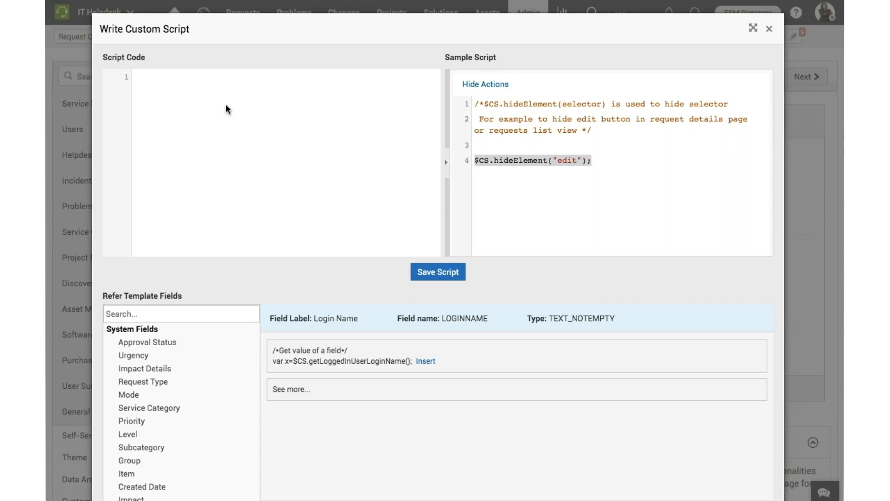
text($CS.hideElement("edit");)
double_click(232, 77)
text(Assign)
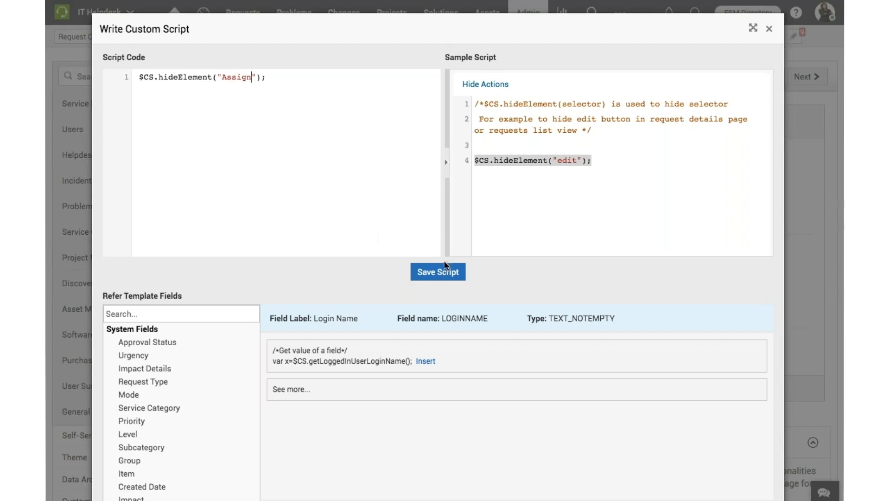
click(445, 269)
click(543, 414)
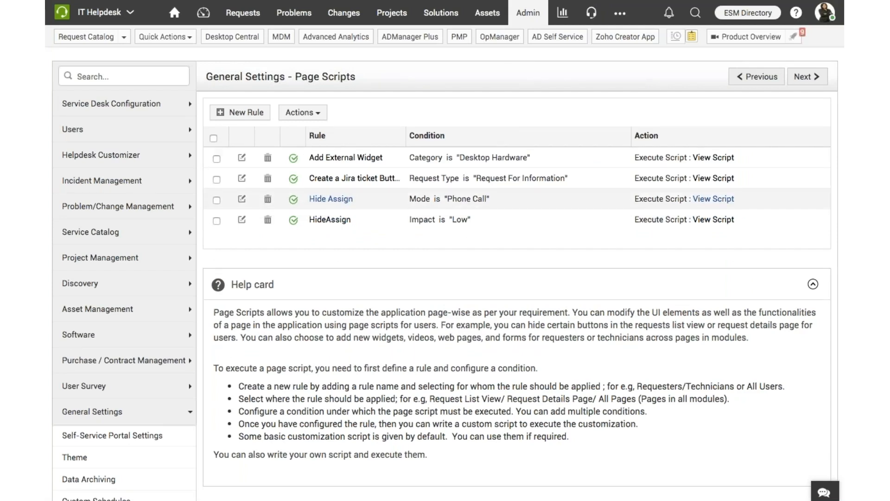
Go to the request list and start a new incident using the Email attachment problem template
click(250, 15)
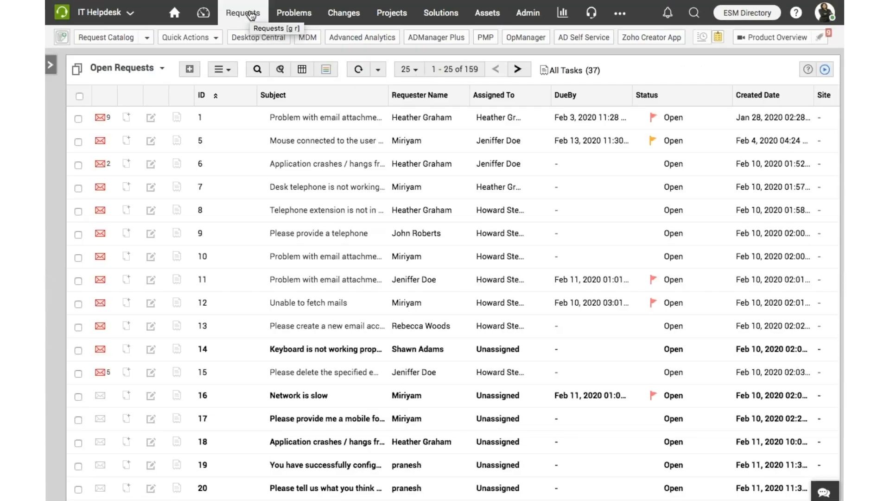
click(189, 70)
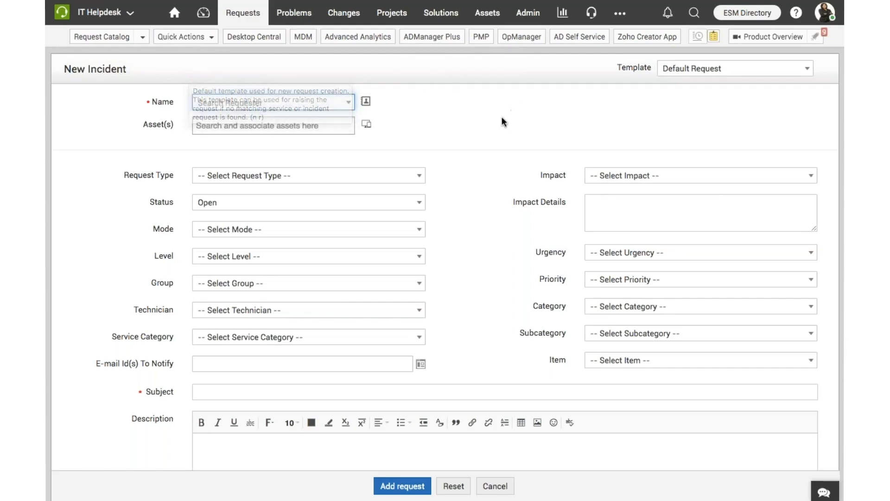
click(720, 74)
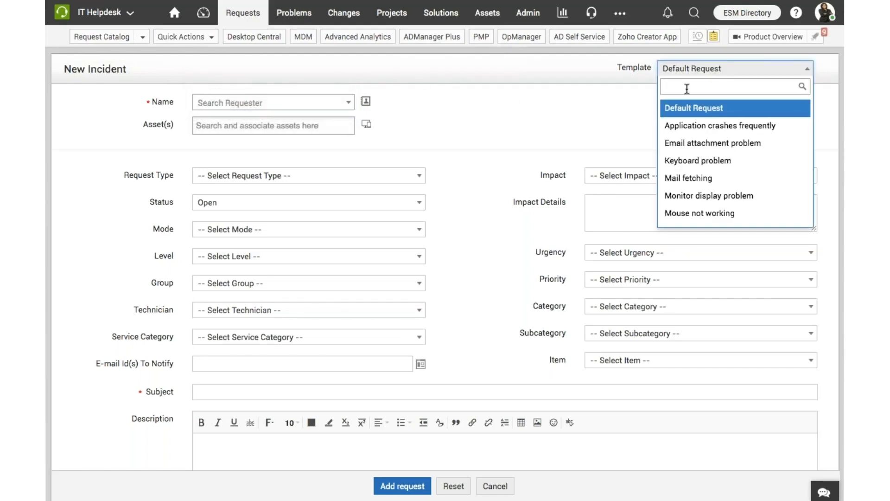
key(Down)
key(Down)
key(Return)
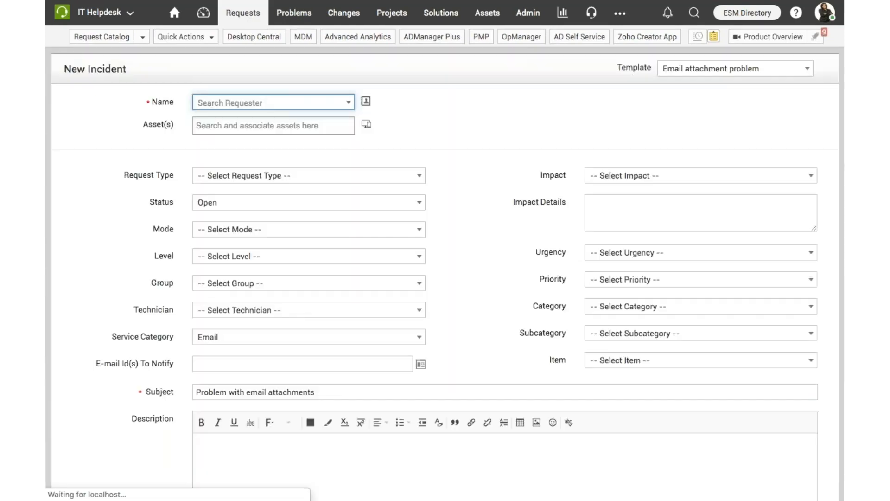
Choose the requester's name, set the request's mode to Chat, and add the request
click(308, 107)
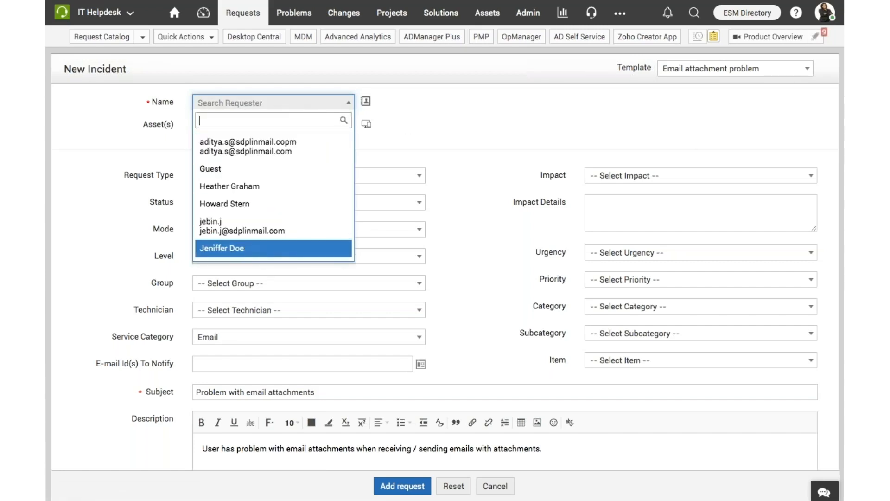
click(274, 249)
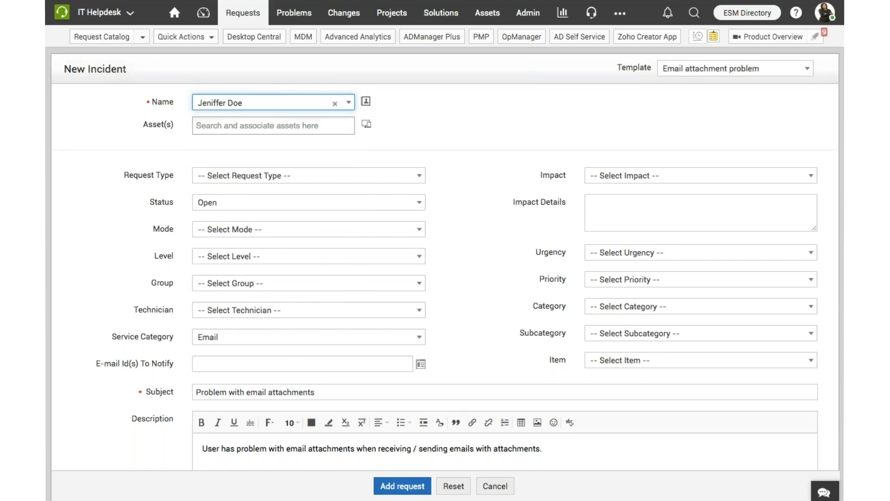
click(338, 247)
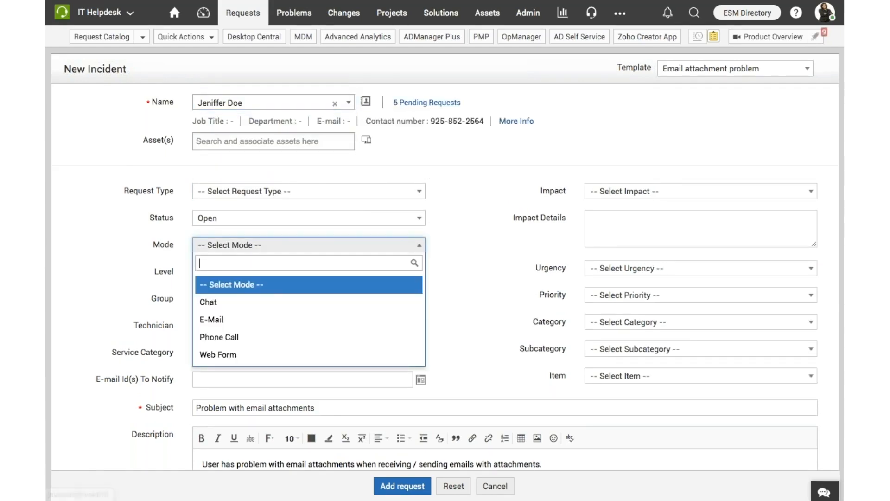
click(287, 301)
scroll(497, 280, down, 3)
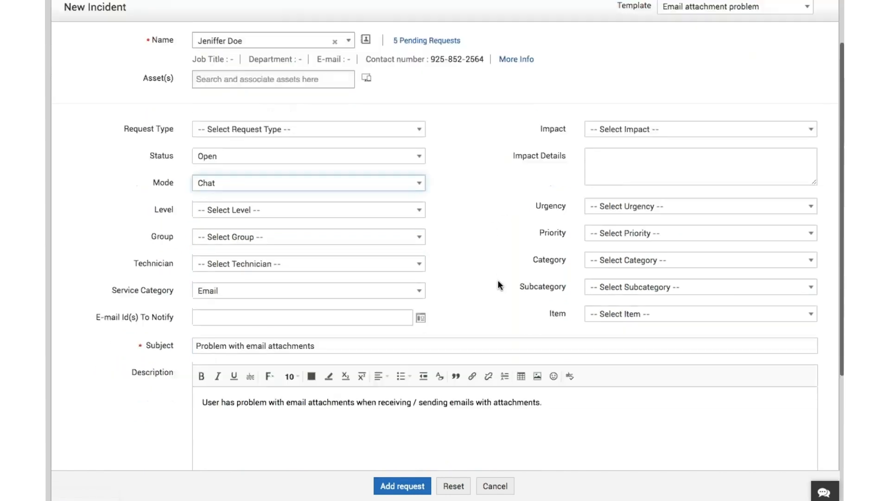
scroll(498, 280, down, 3)
click(396, 484)
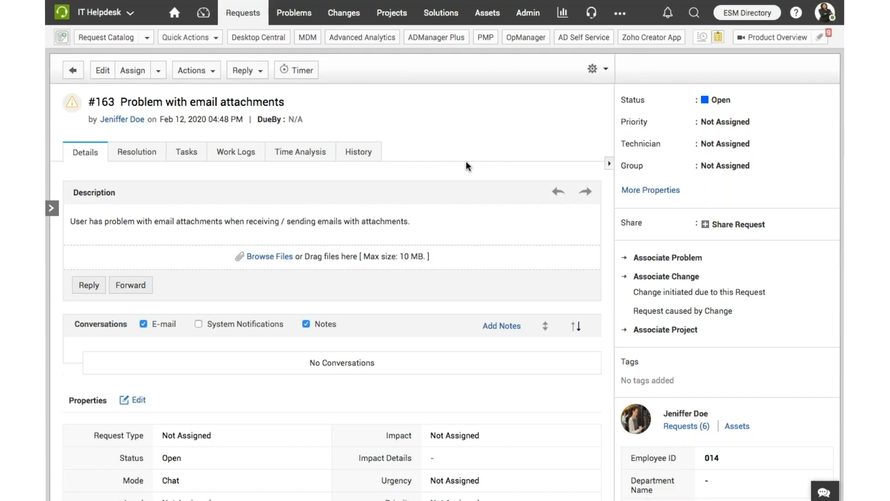
Return to the request list and start another incident with the Email attachment problem template
click(72, 71)
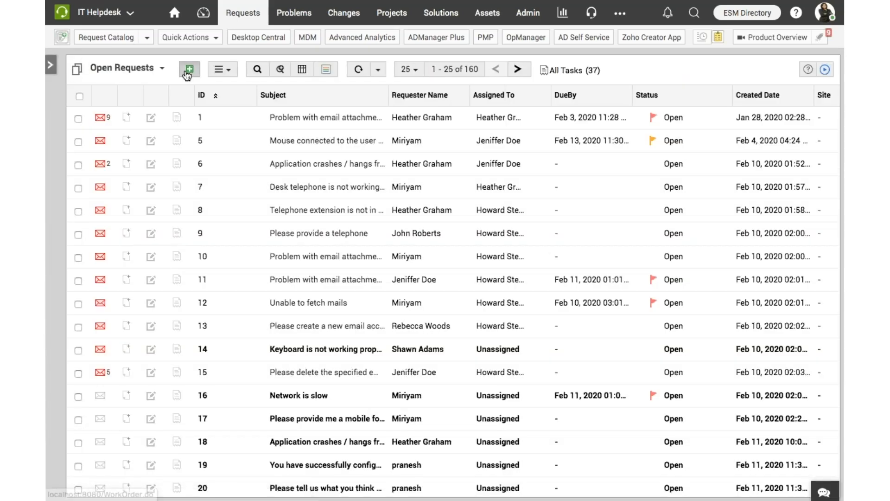
click(187, 75)
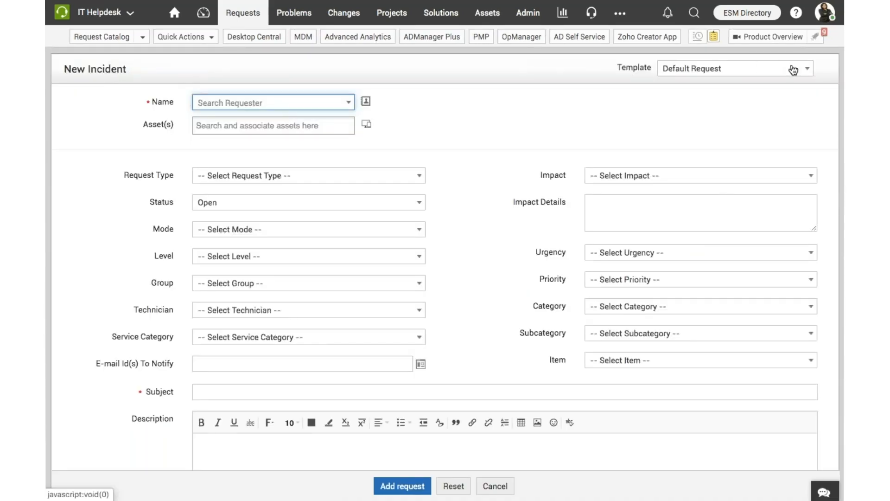
click(795, 69)
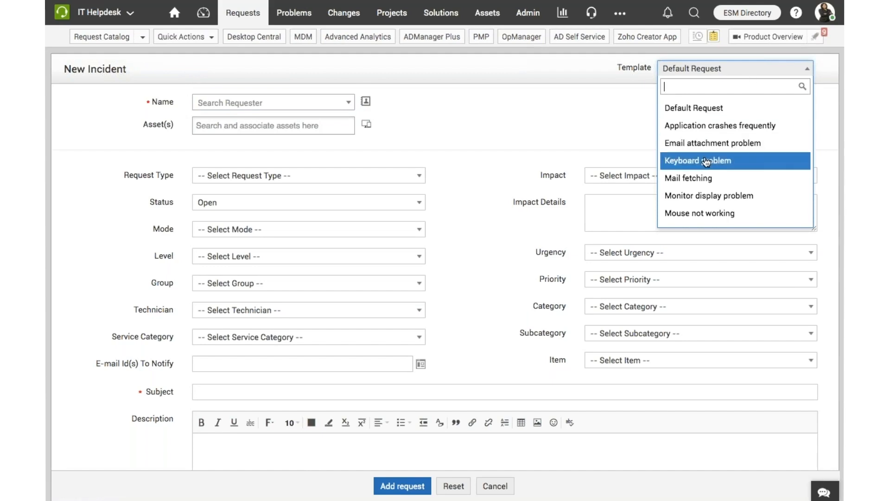
click(708, 143)
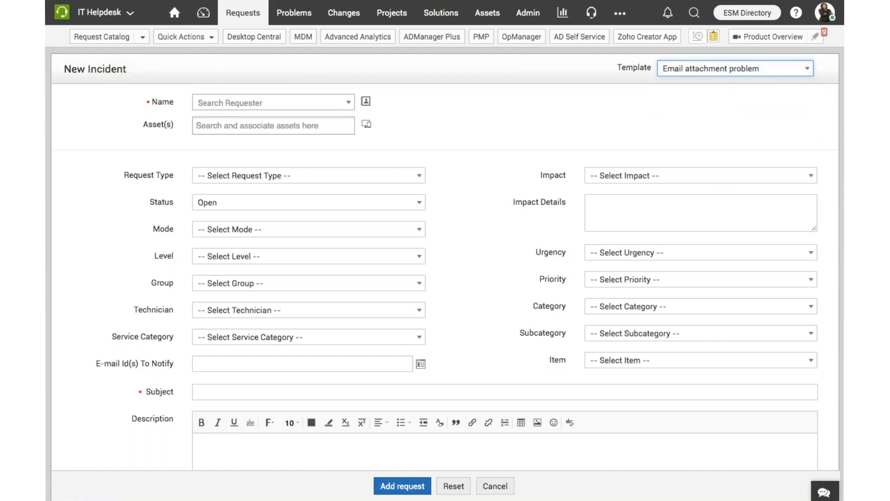
Choose the same requester, set the mode to Phone Call, and add the request
click(320, 111)
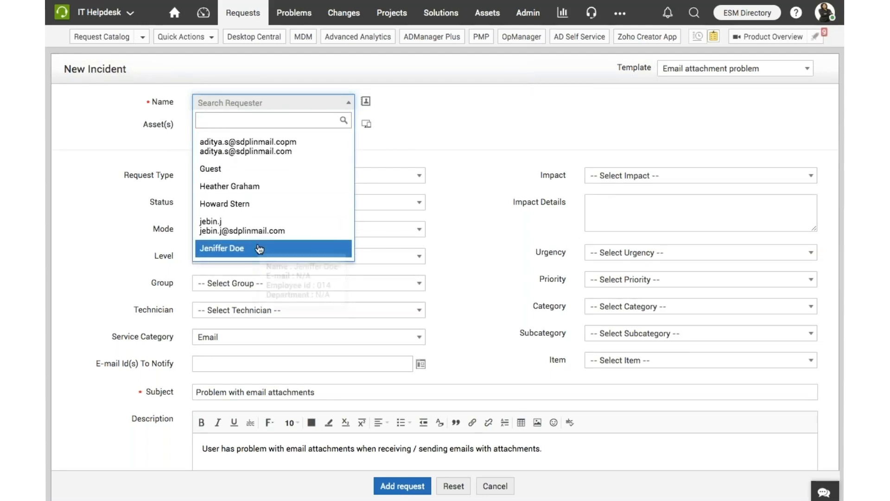
click(259, 249)
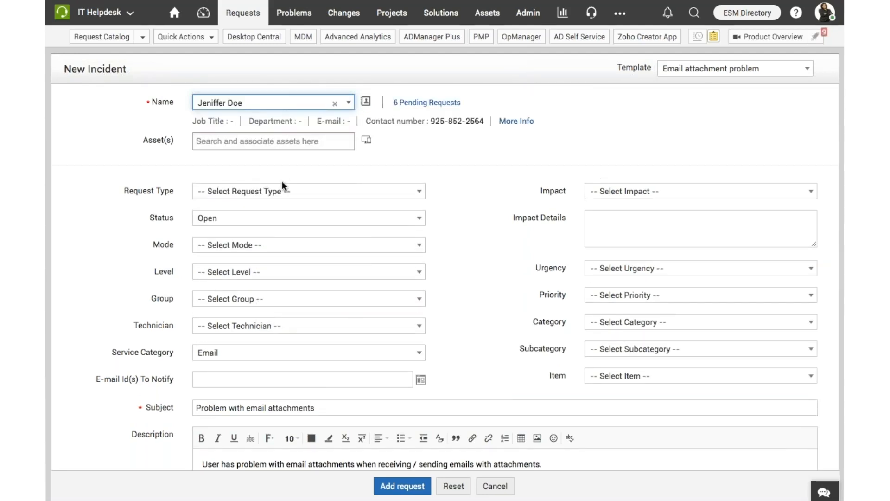
click(298, 246)
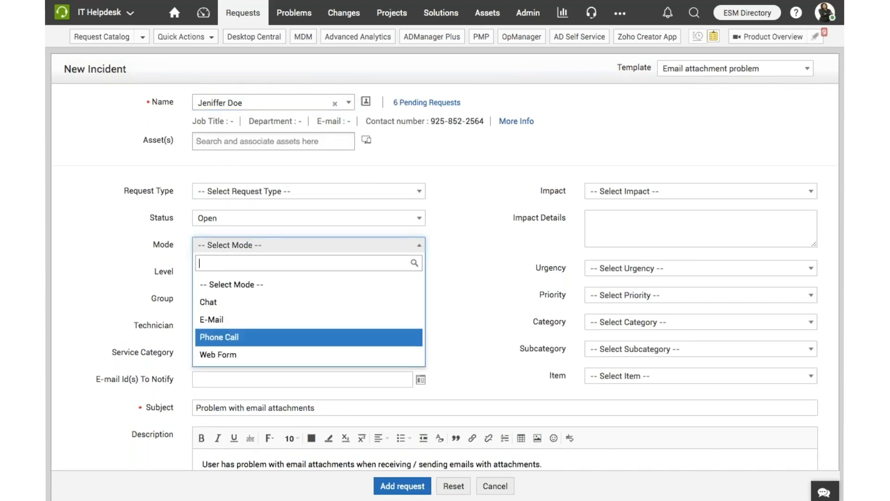
click(299, 337)
scroll(501, 358, down, 4)
click(401, 486)
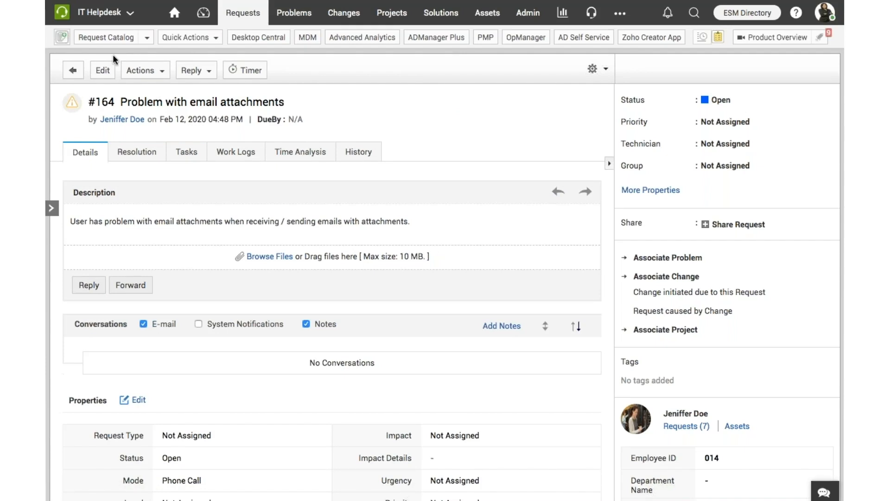
Open the Page Scripts configuration under General Settings in the admin settings
click(533, 15)
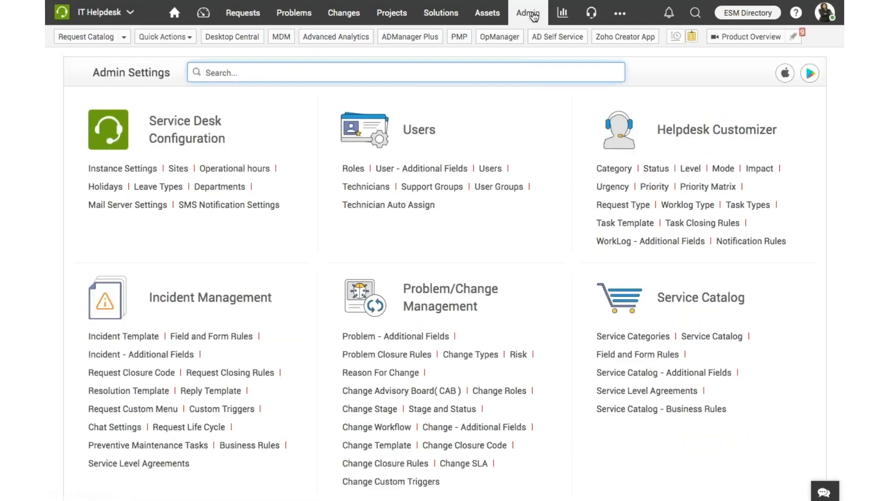
scroll(371, 288, down, 10)
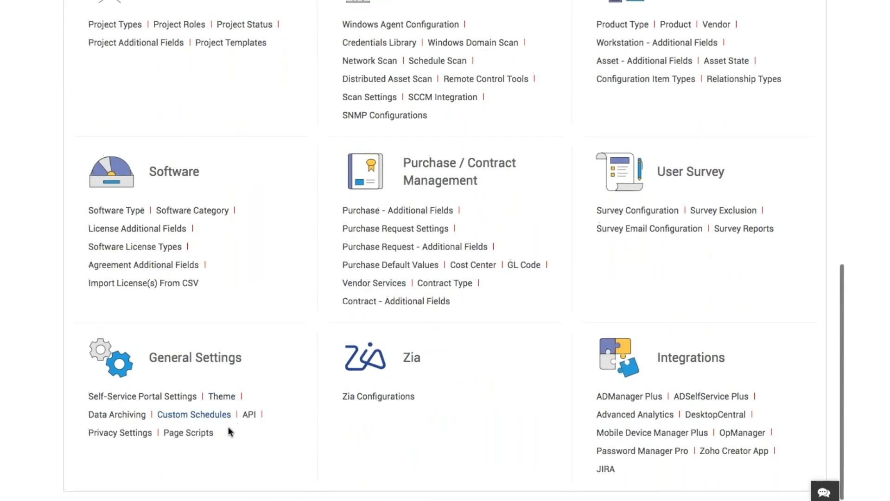
click(199, 434)
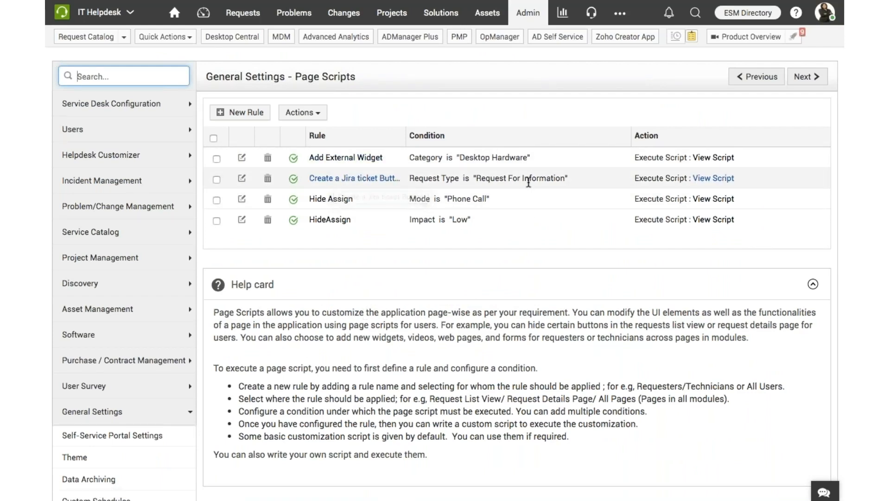
Start a new page script rule named CreateJiraTicket for the Request details page event
click(236, 113)
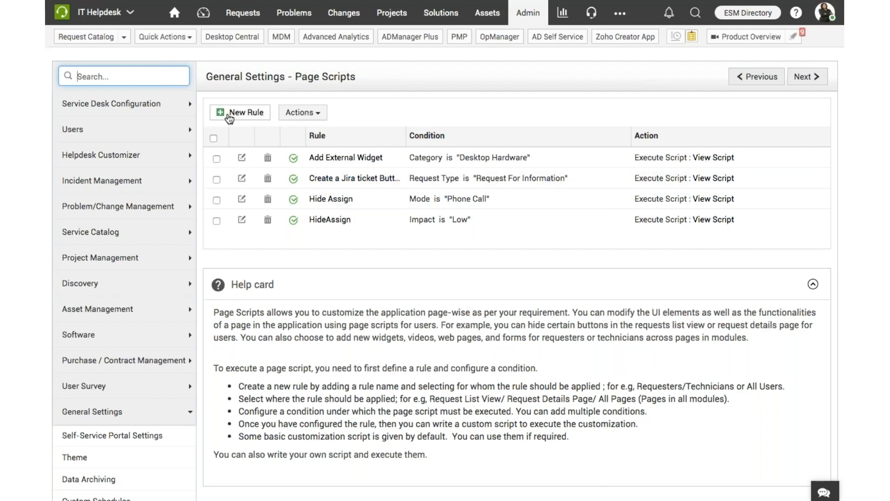
click(404, 167)
text(CreateJira)
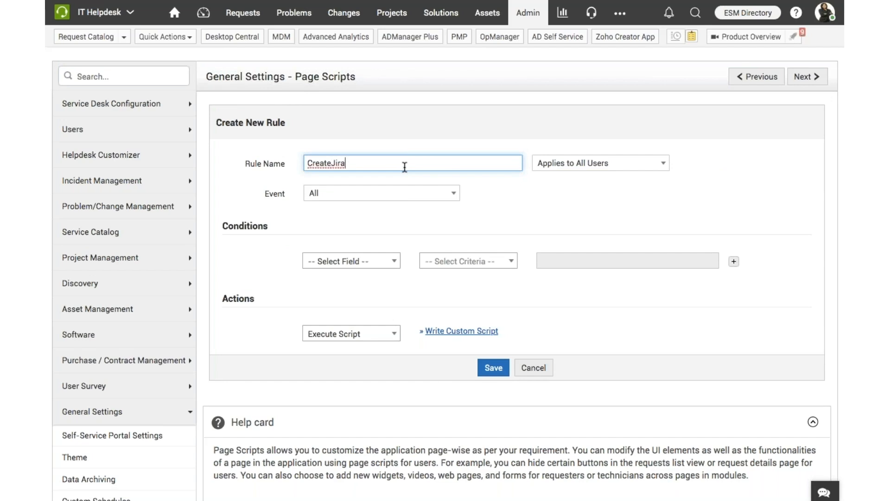
text(Ticket)
click(427, 199)
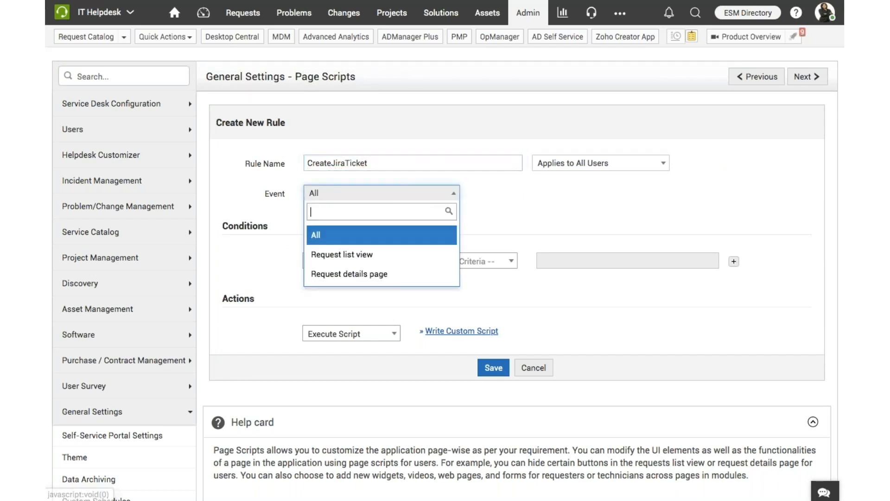
click(373, 274)
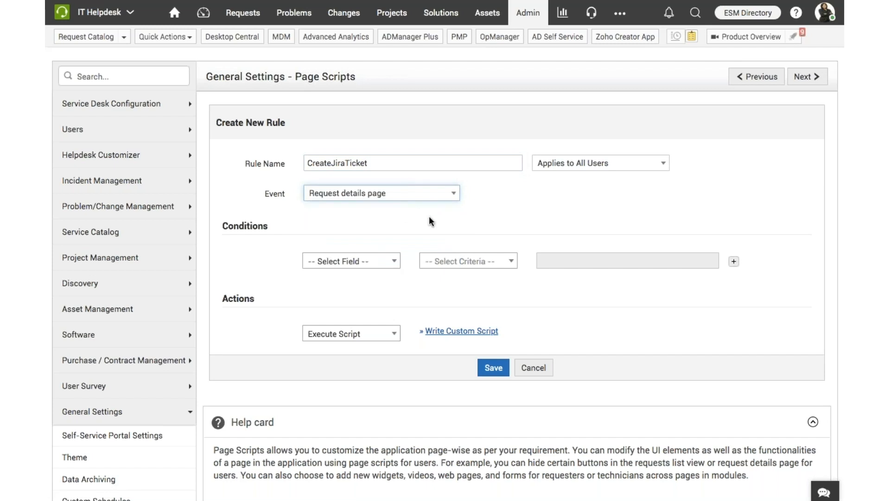
Set the rule's condition to Request Type is Request For Information
click(384, 265)
scroll(355, 350, down, 2)
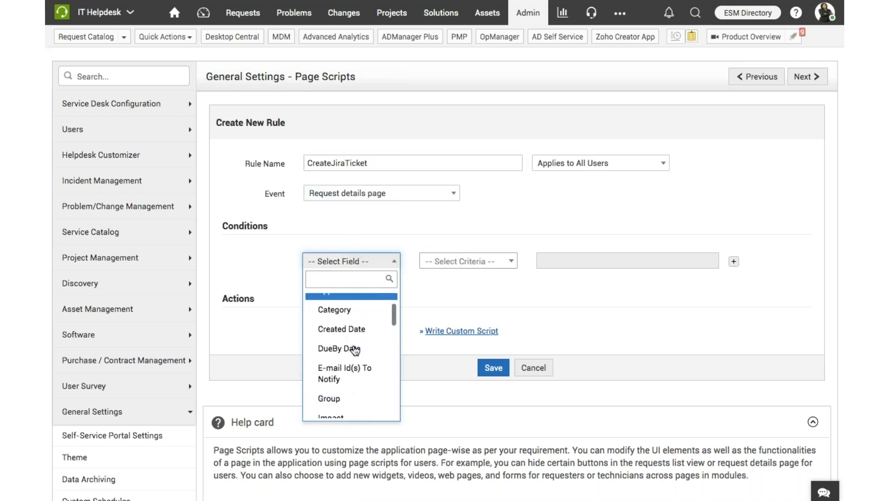
scroll(356, 350, down, 5)
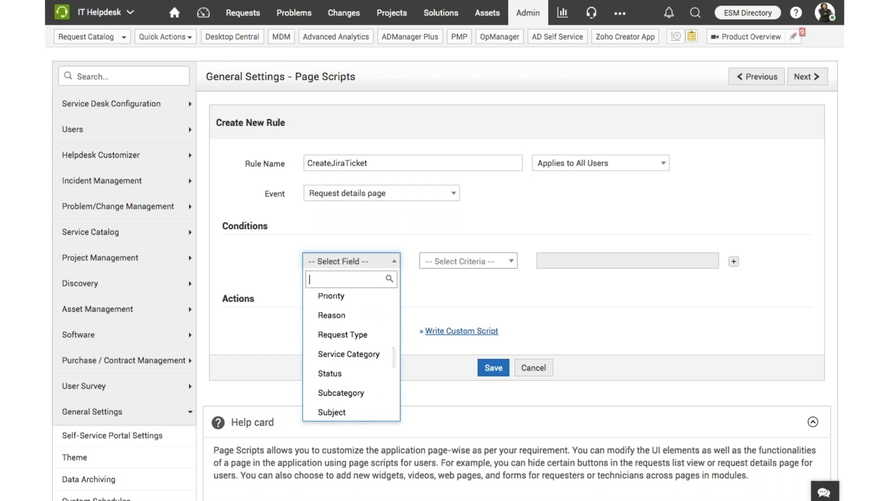
click(343, 335)
click(459, 298)
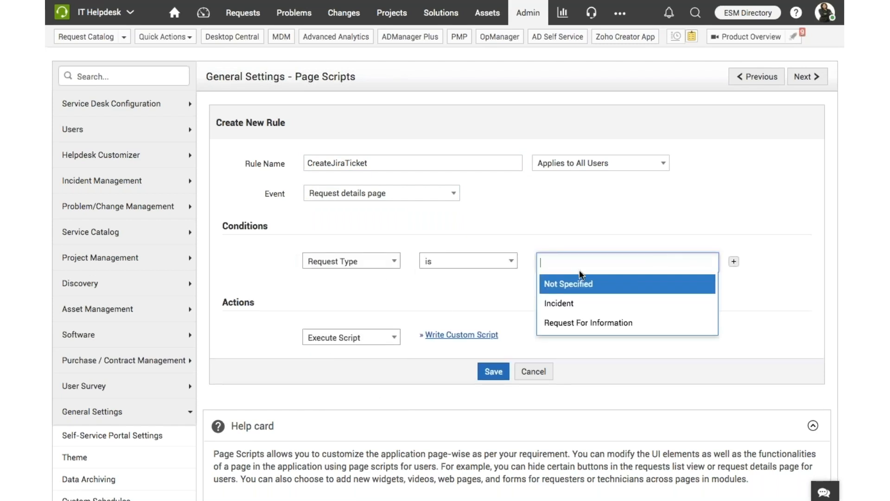
click(581, 323)
click(501, 291)
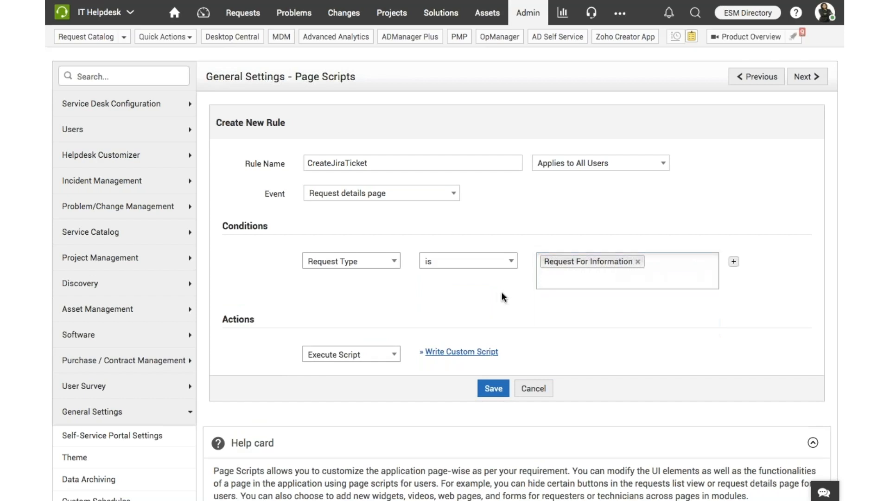
Open the custom script editor for the rule and read through the Add Buttons sample script
click(465, 352)
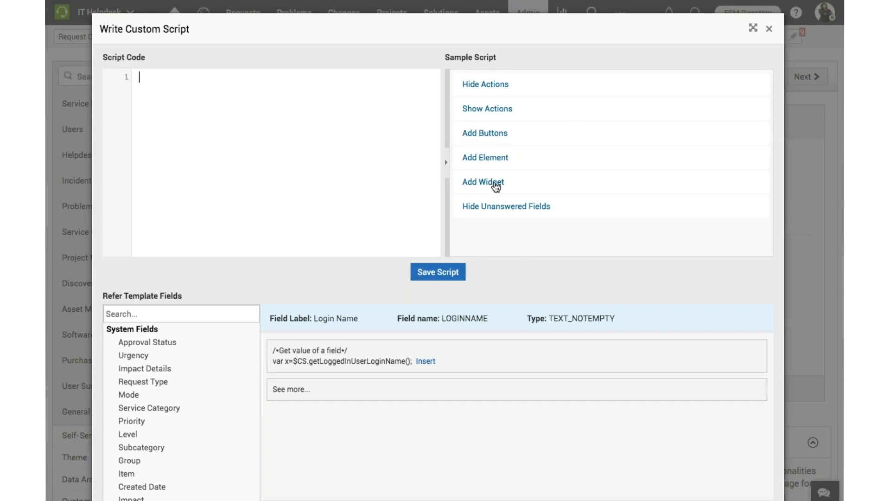
click(485, 137)
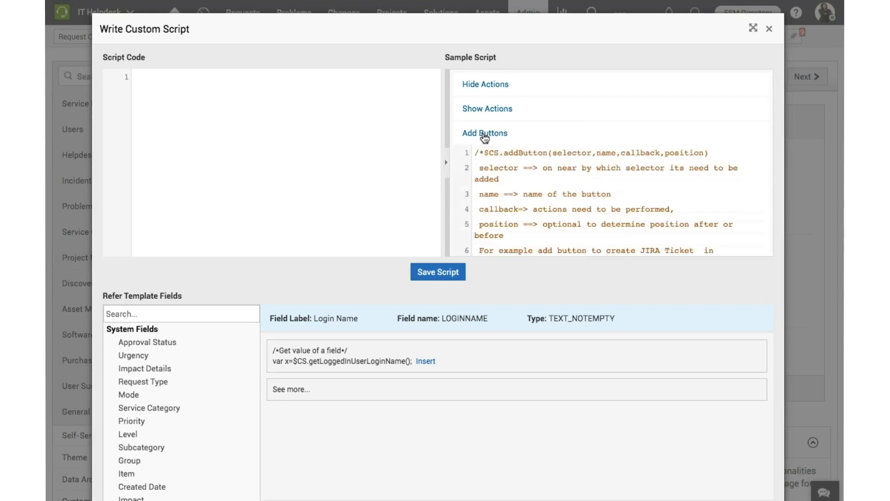
scroll(526, 193, down, 5)
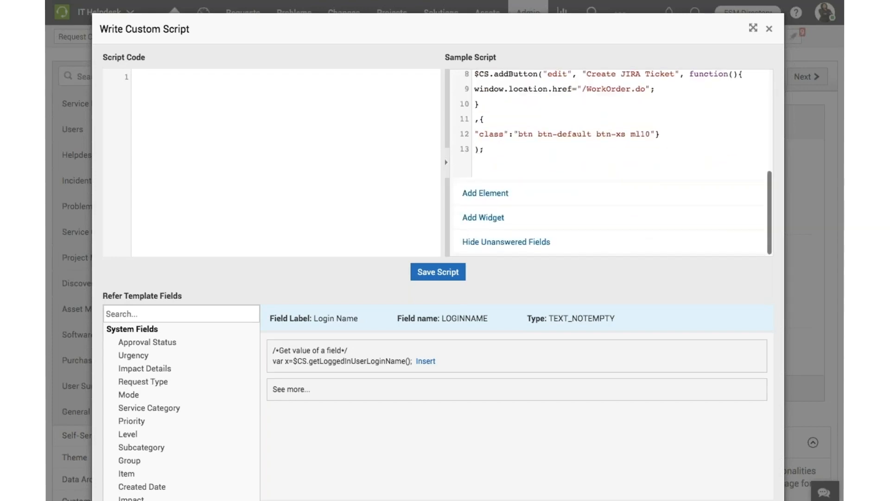
scroll(503, 198, up, 3)
scroll(503, 198, down, 3)
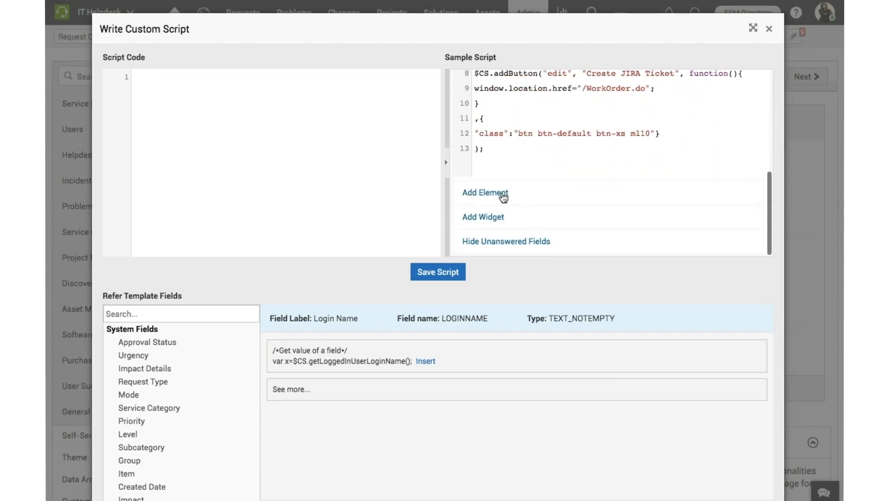
scroll(507, 203, up, 5)
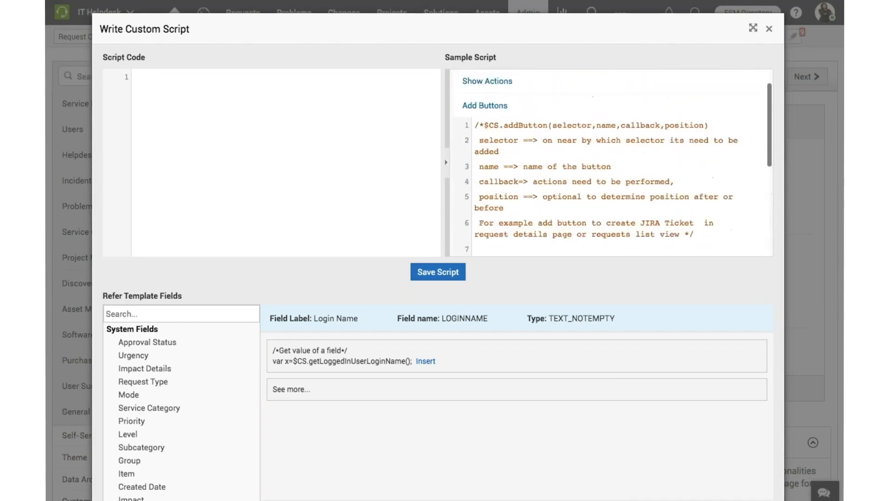
scroll(494, 141, up, 1)
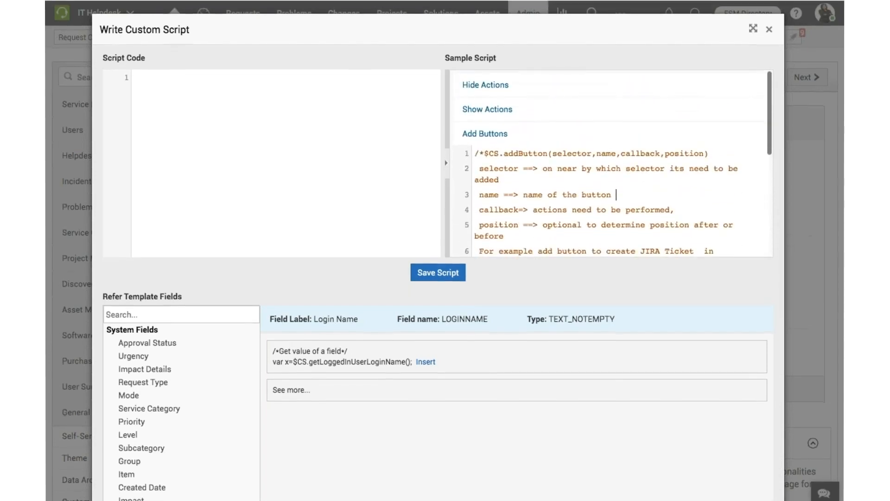
Review the Hide Actions, Add Element and Add Widget sample scripts, and leave the new rule without saving it
click(492, 84)
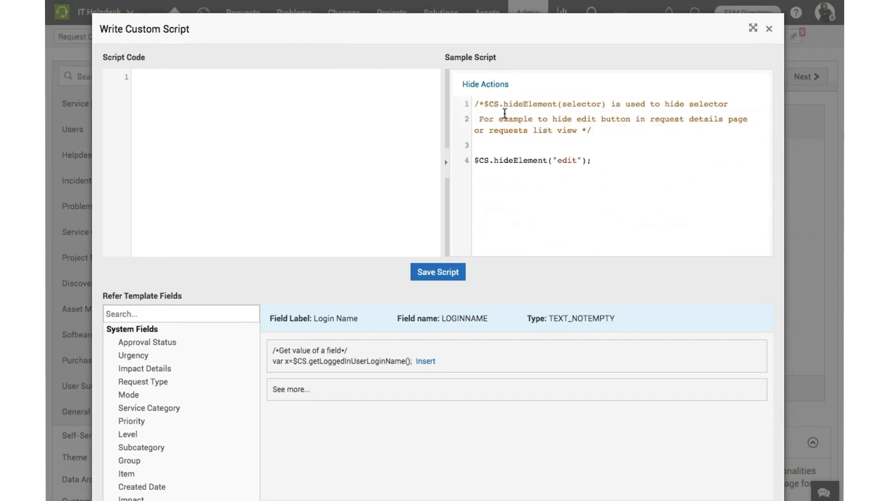
scroll(515, 135, down, 5)
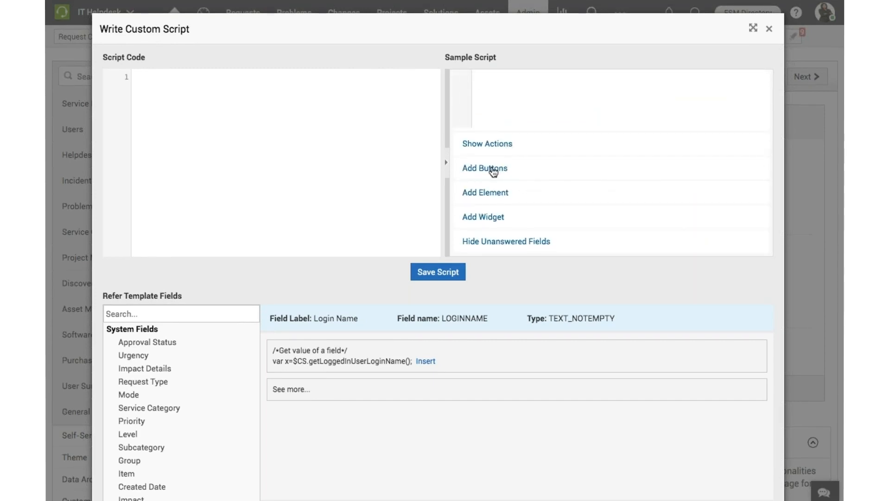
click(493, 169)
click(492, 191)
scroll(494, 191, down, 3)
scroll(495, 192, down, 4)
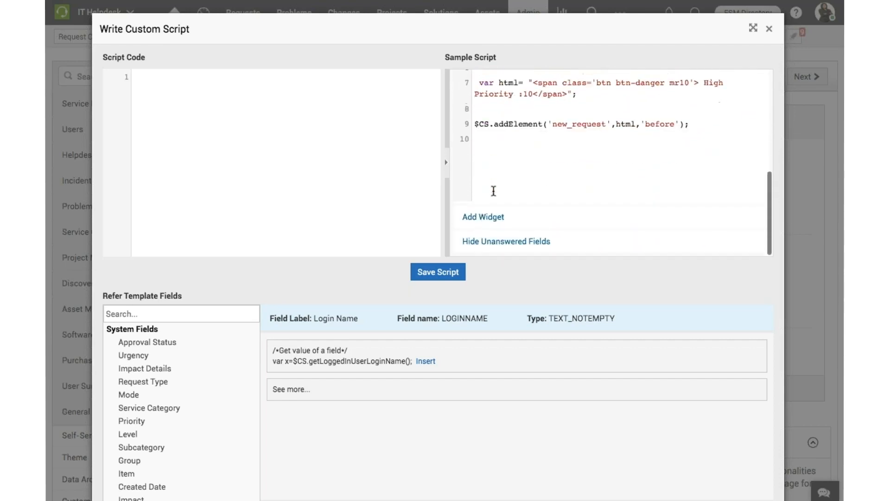
click(485, 216)
scroll(518, 214, down, 6)
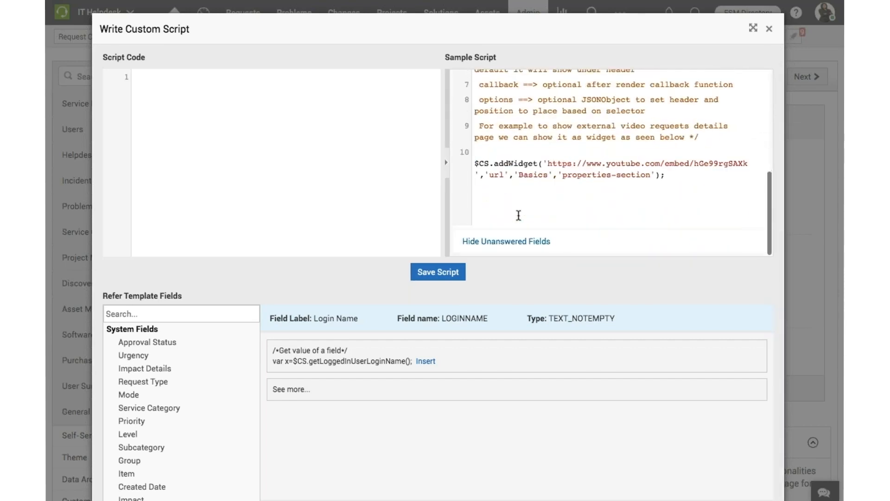
click(448, 278)
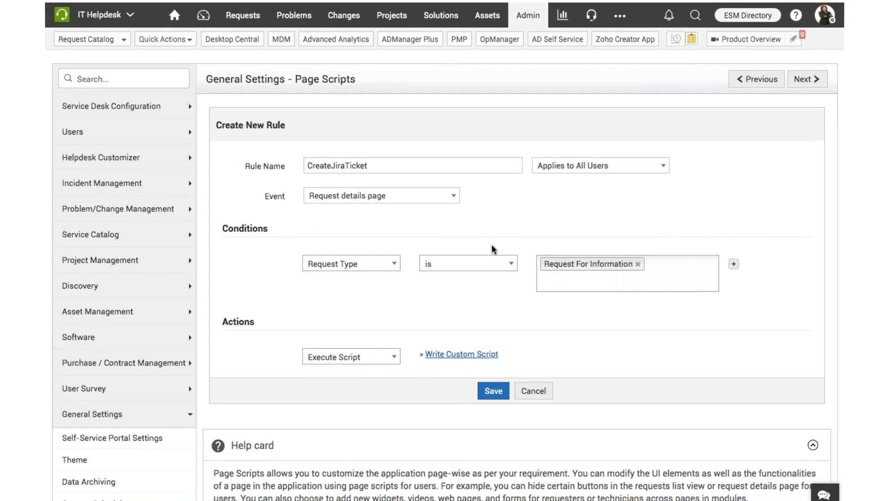
click(534, 388)
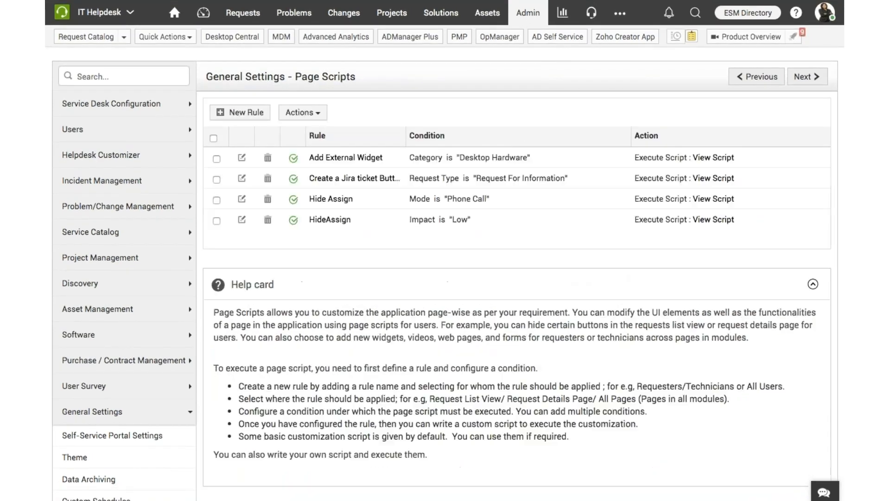
Examine the conditions and script of the existing Create a Jira ticket Button rule, and close it without changes
click(373, 181)
scroll(564, 327, down, 2)
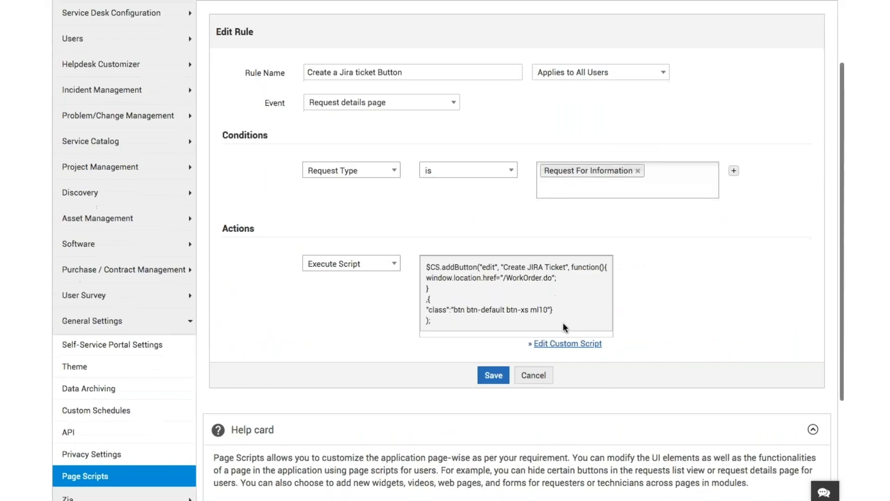
scroll(571, 285, up, 1)
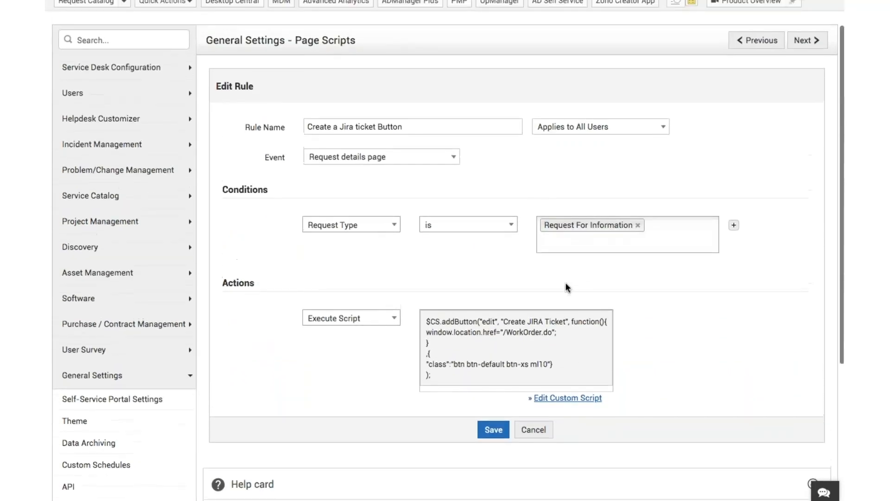
click(534, 430)
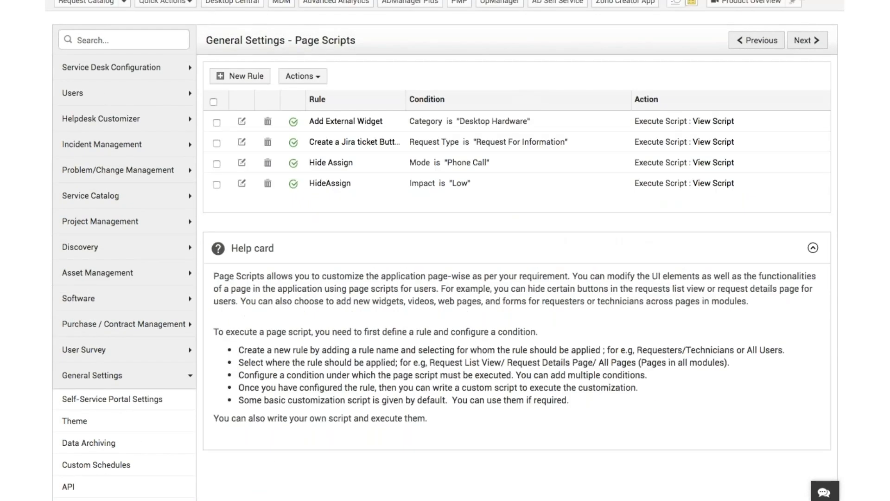
Go to the request list and start a new incident with the Keyboard problem template
scroll(446, 250, up, 1)
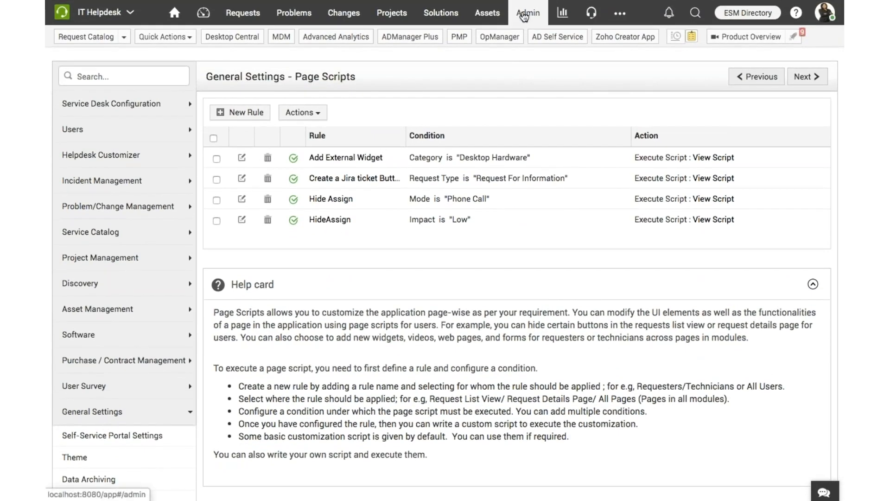
click(525, 16)
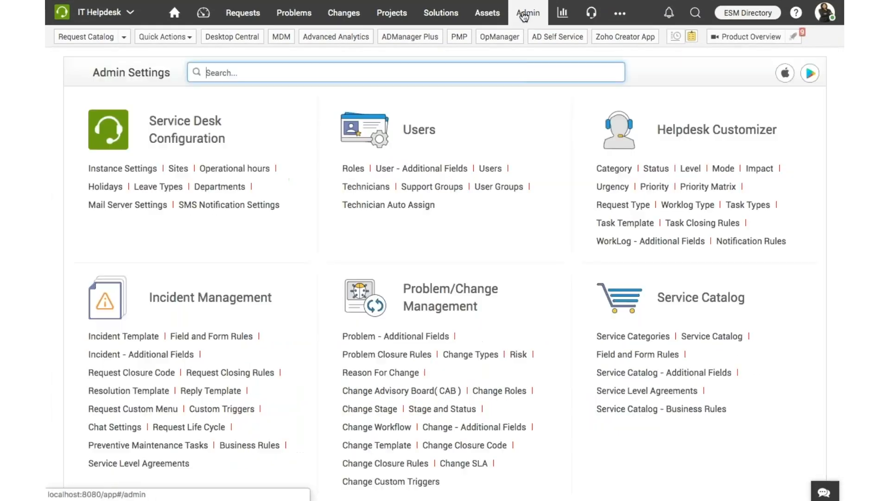
click(255, 16)
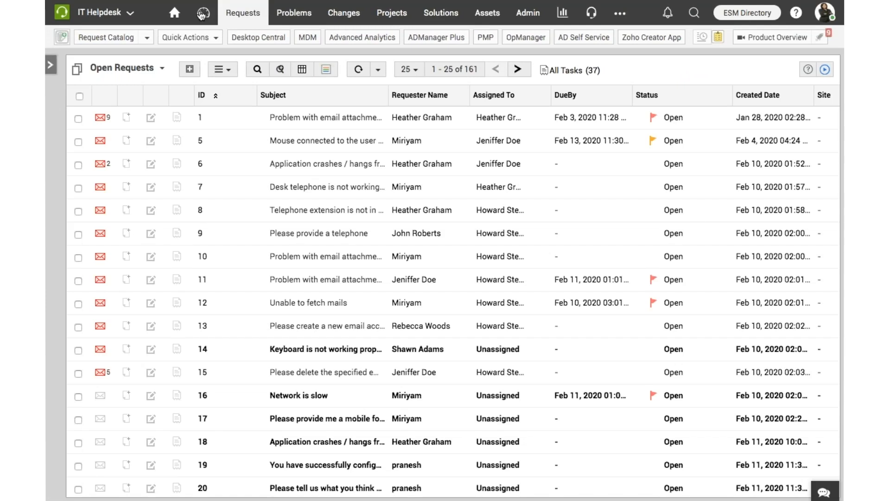
click(188, 74)
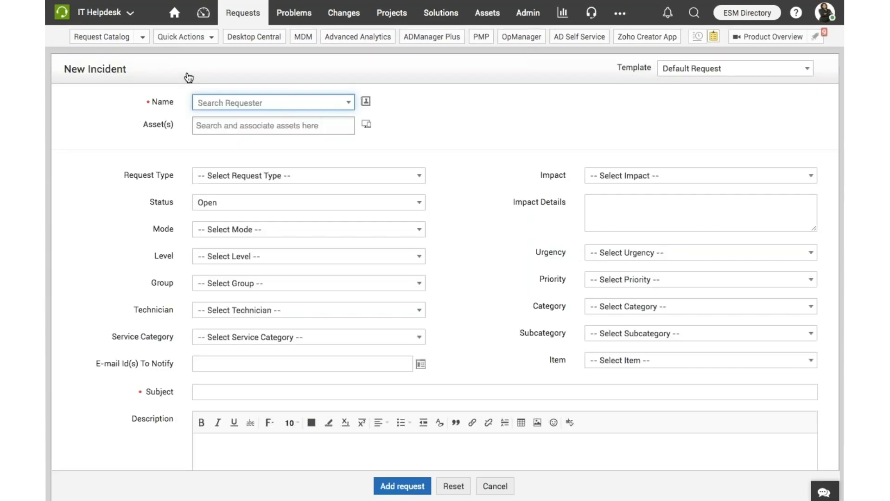
click(738, 69)
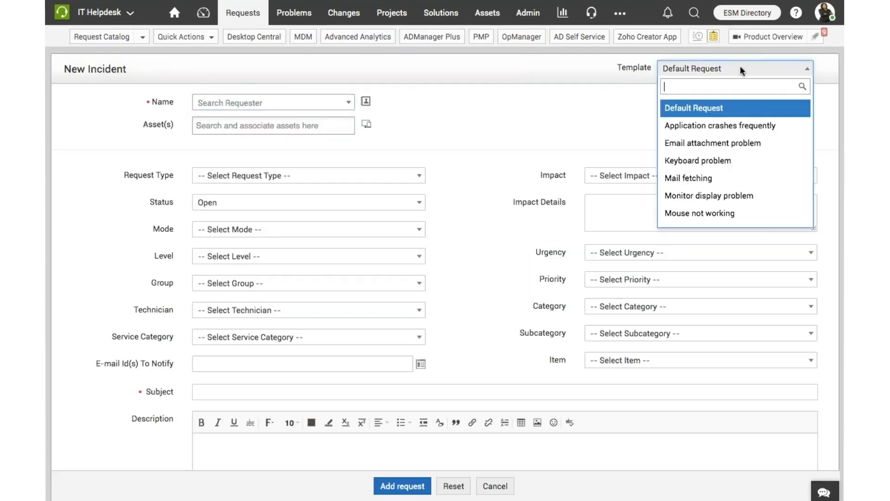
click(704, 162)
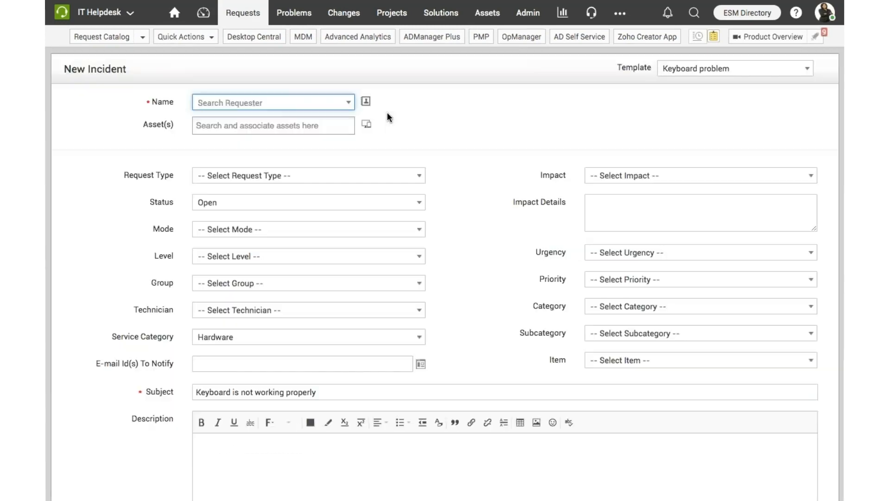
Choose the requester, set the request type to Request For Information, and add the request
click(277, 106)
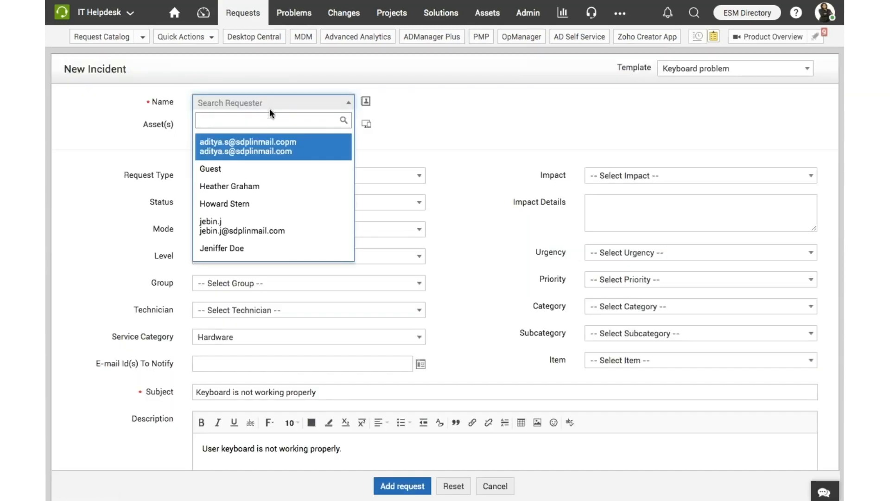
click(251, 202)
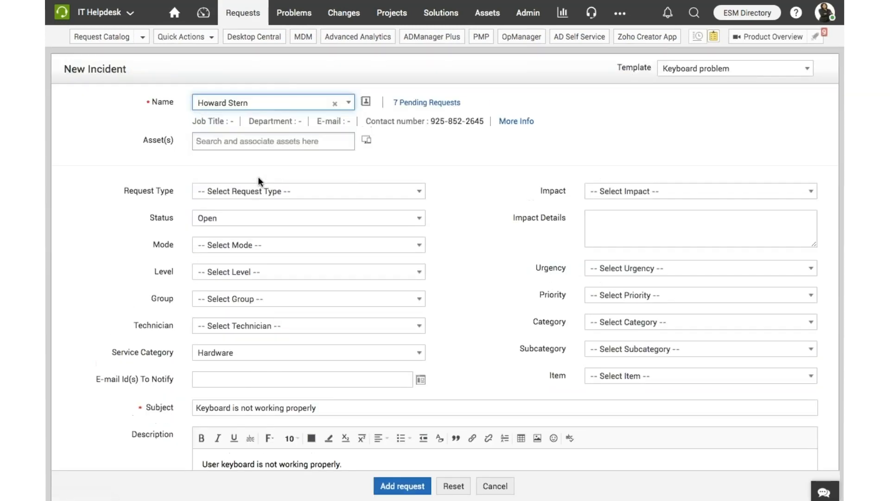
click(258, 190)
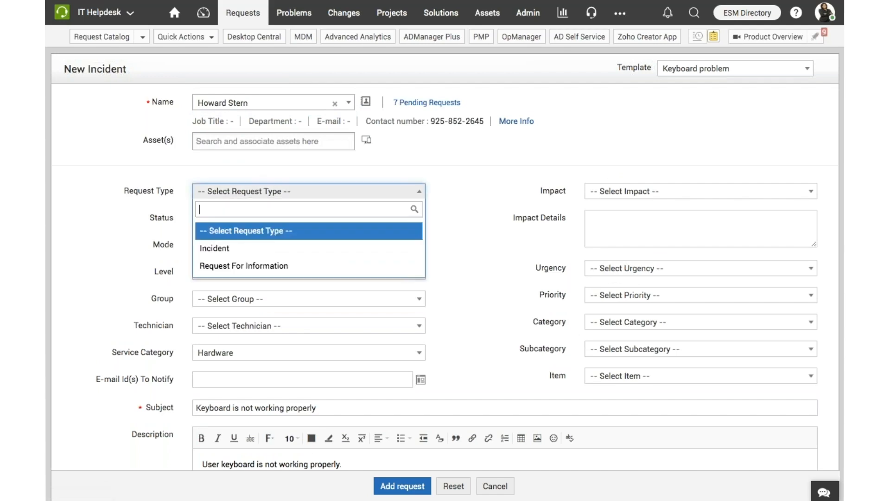
click(258, 266)
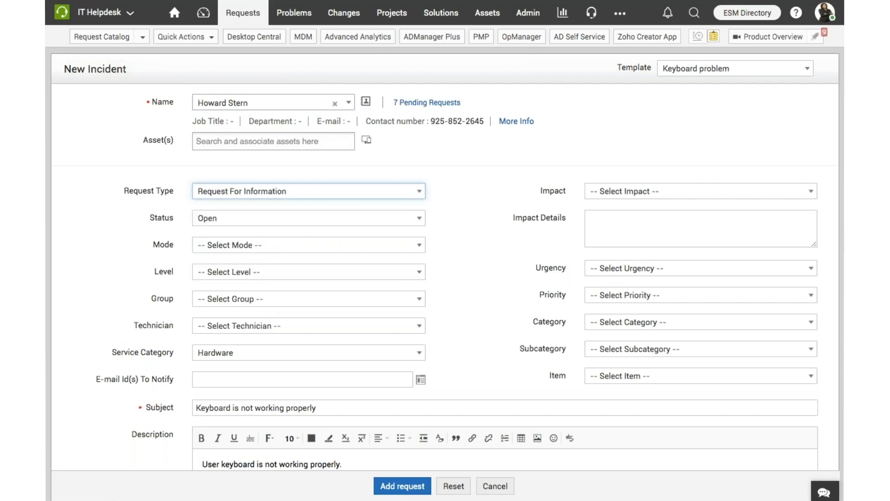
click(399, 492)
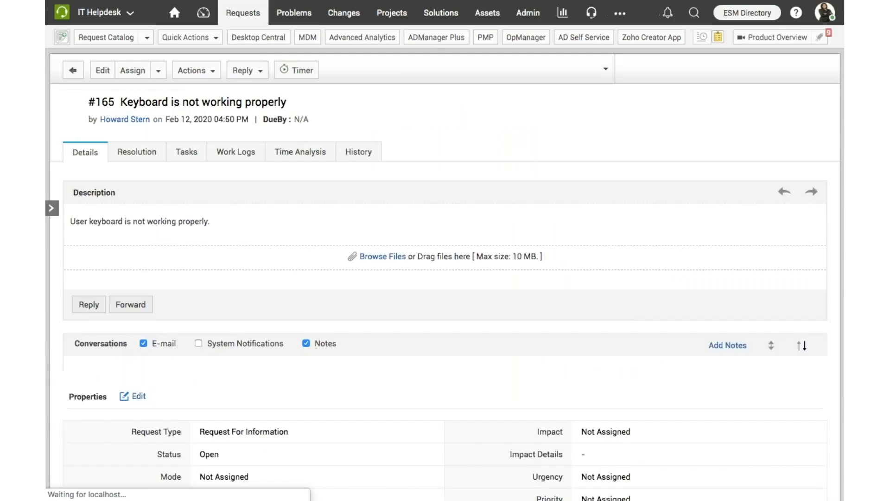
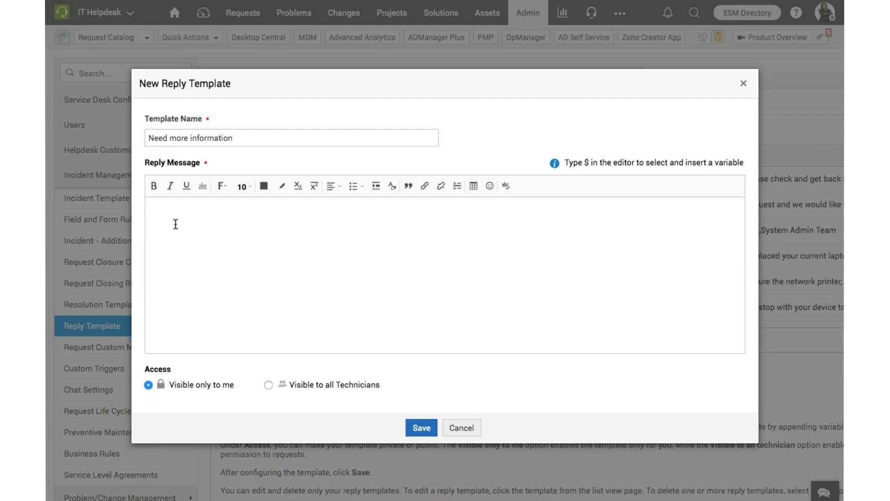
Begin the reply message with "Dear" and the First Name variable, and discard the new reply template without saving
text($)
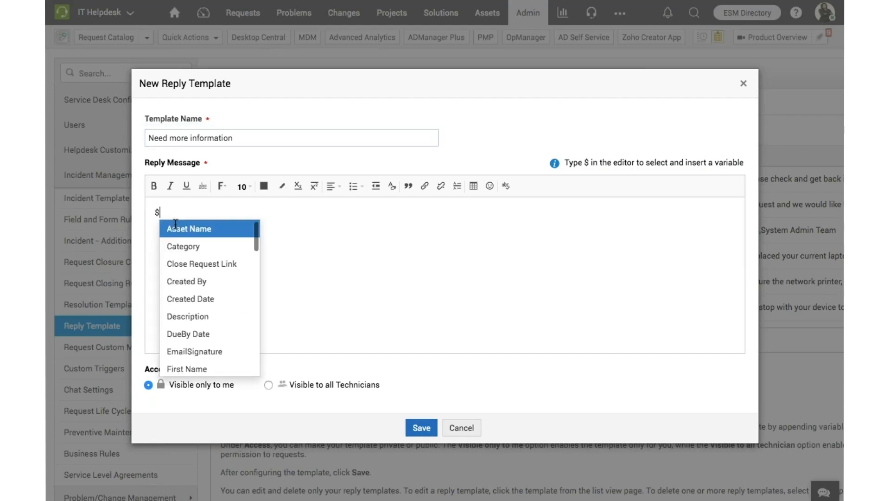
key(BackSpace)
text(D)
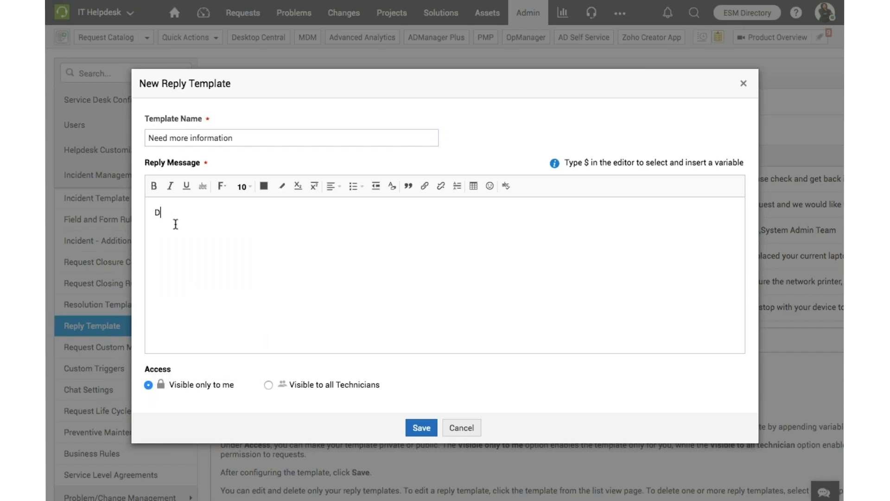
text(ear $)
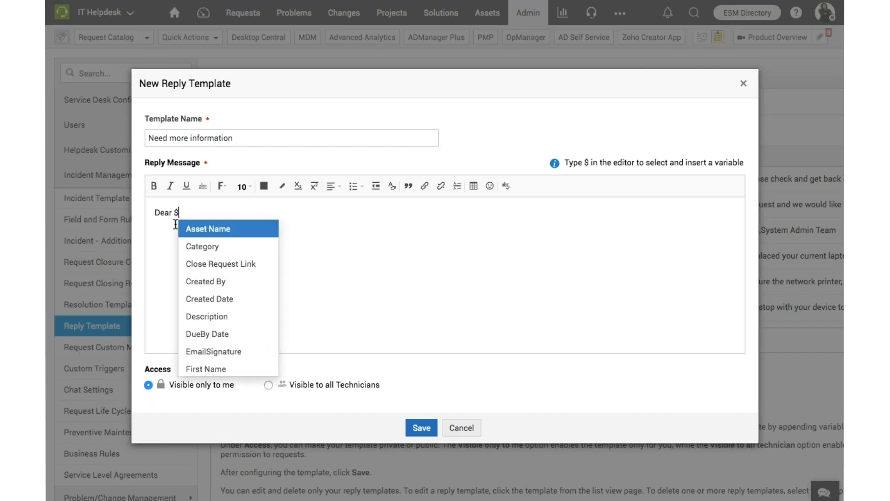
key(Down)
key(Down)
key(Down)
key(Down)
key(Down)
key(Down)
key(Down)
key(Down)
key(Down)
key(Down)
key(Down)
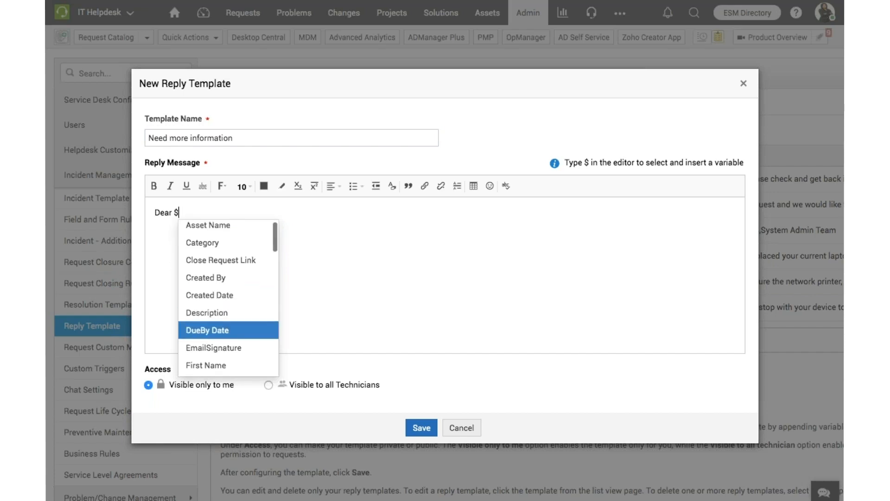
key(Down)
key(Down)
key(Down)
key(Down)
key(Down)
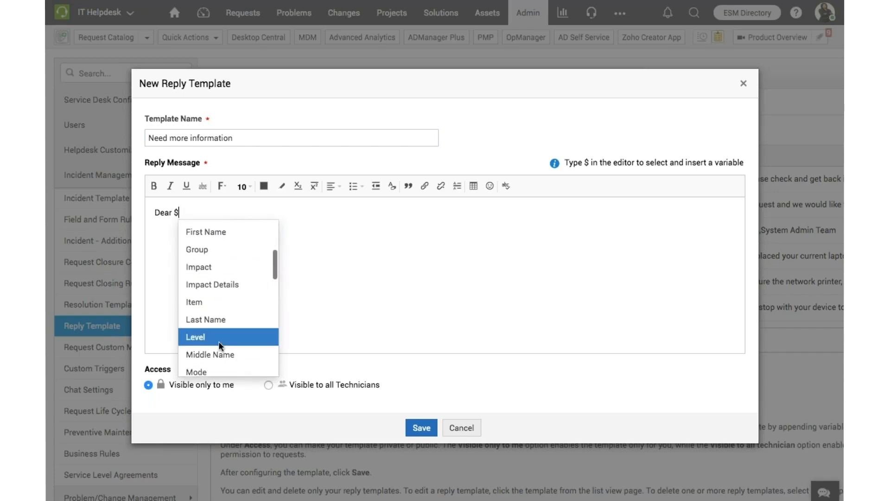
key(Down)
key(Down)
key(Down)
key(Down)
key(Down)
key(Down)
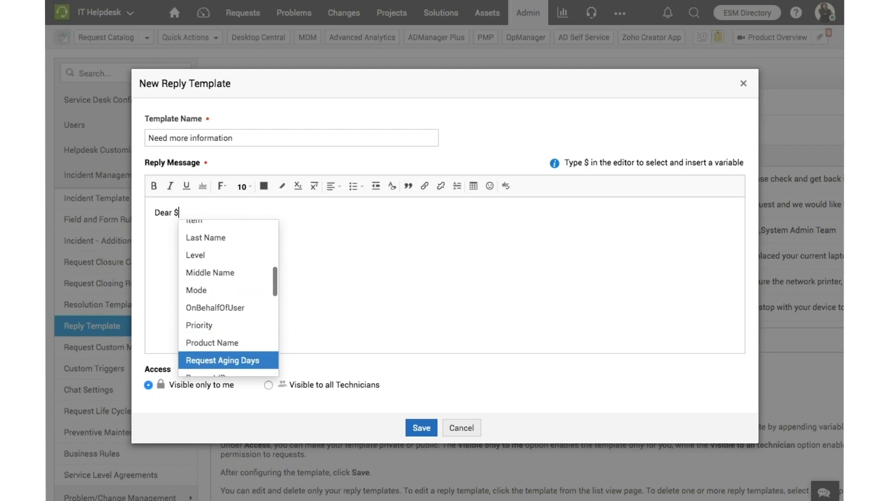
key(Up)
key(Up)
key(Up)
key(Up)
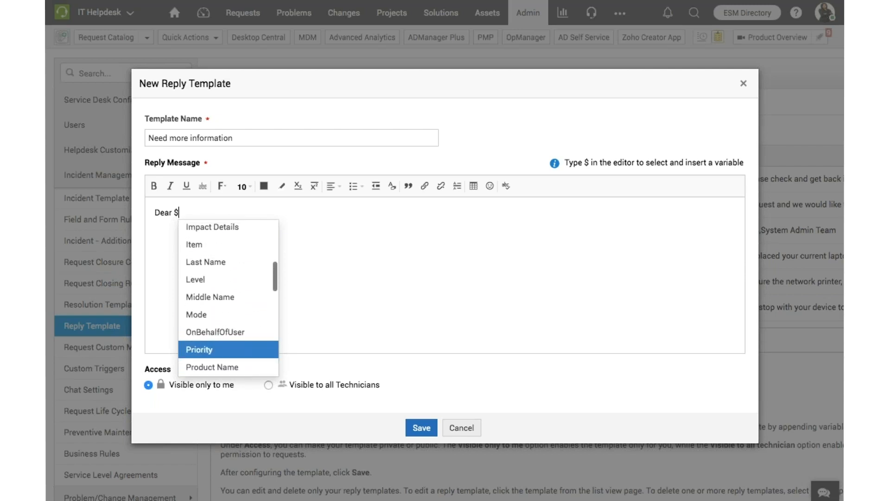
scroll(220, 264, up, 2)
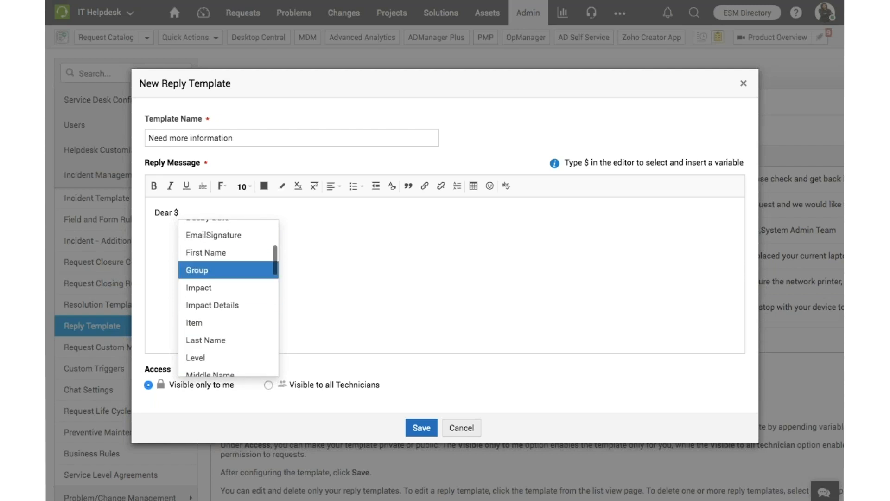
click(219, 248)
key(Return)
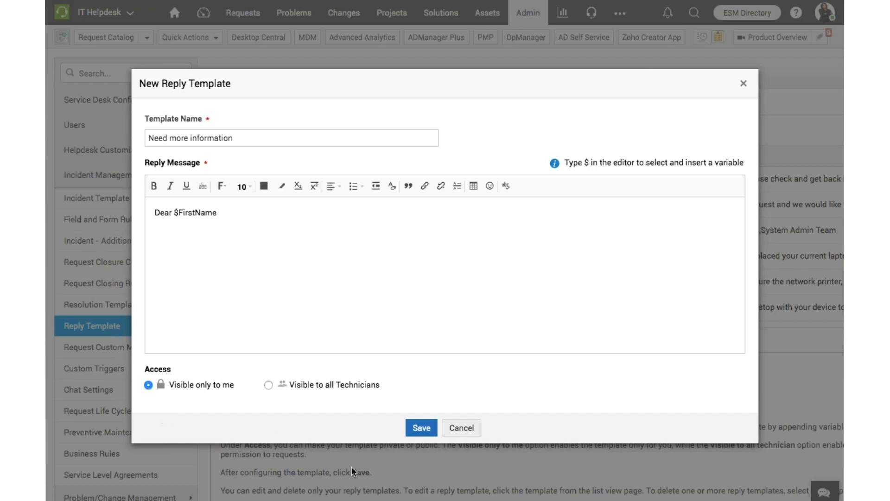
click(477, 433)
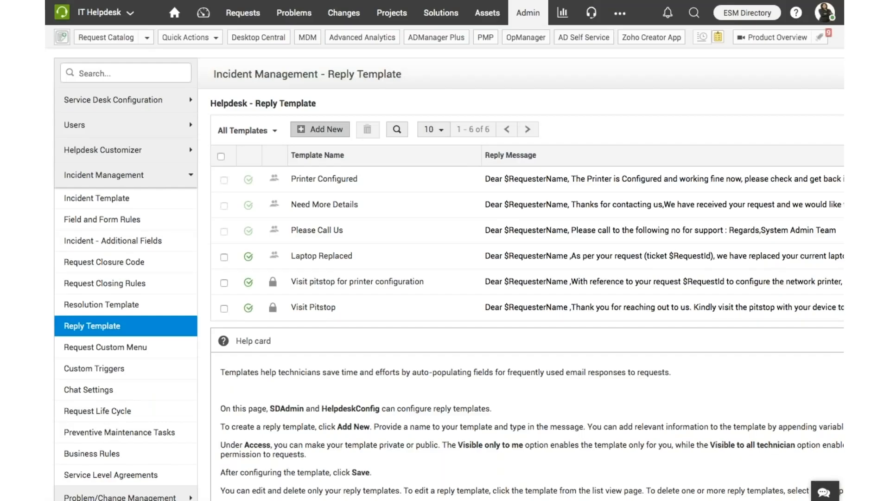
Open request 10, Problem with email attachments, from the open requests and start a reply to its requester
scroll(685, 200, right, 5)
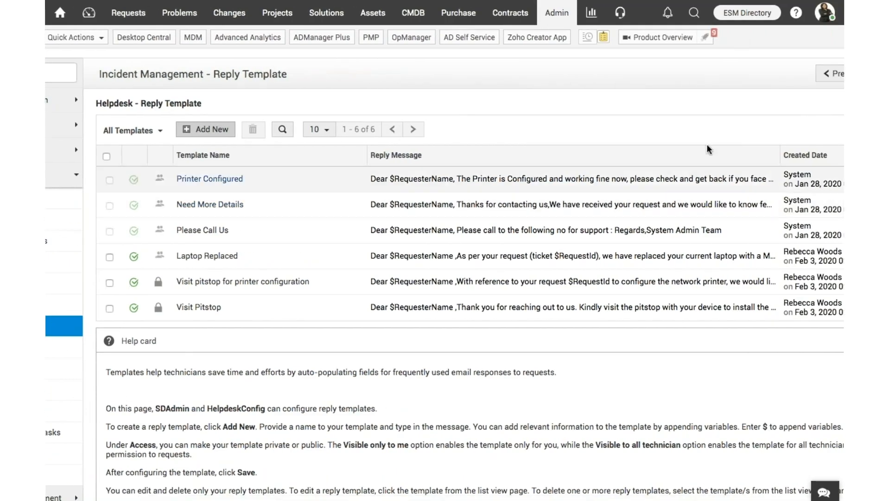
scroll(525, 86, left, 5)
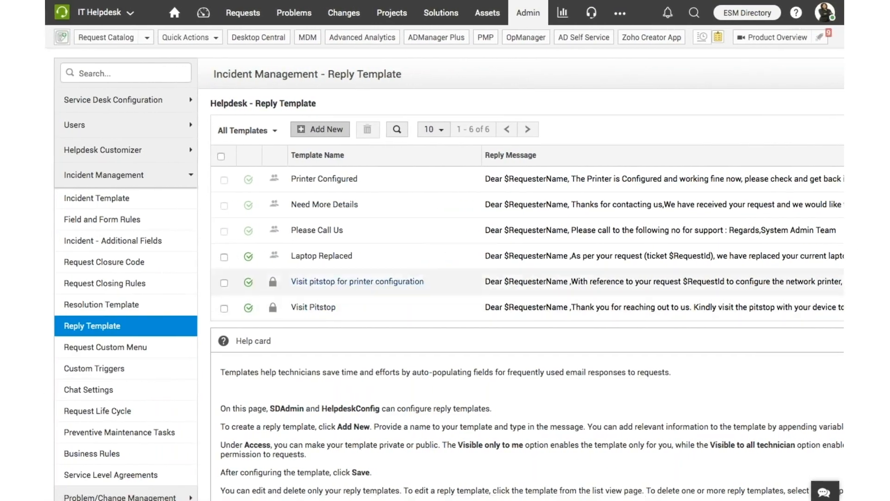
click(251, 13)
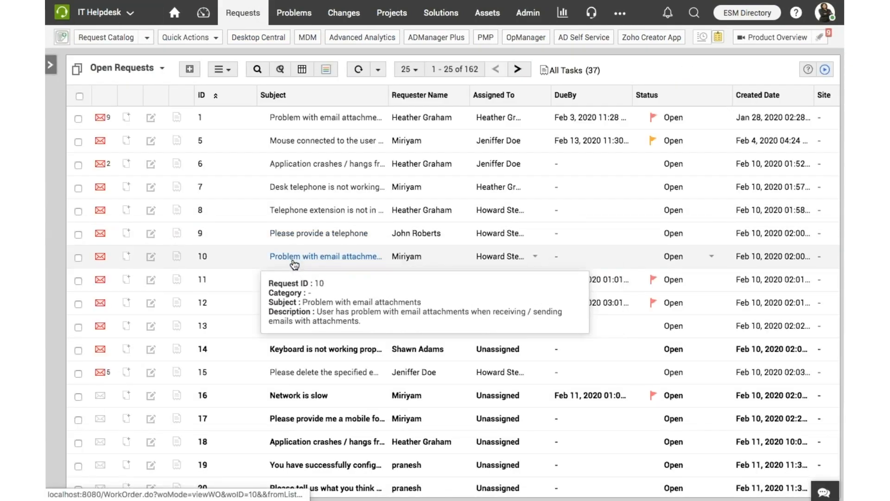
click(294, 263)
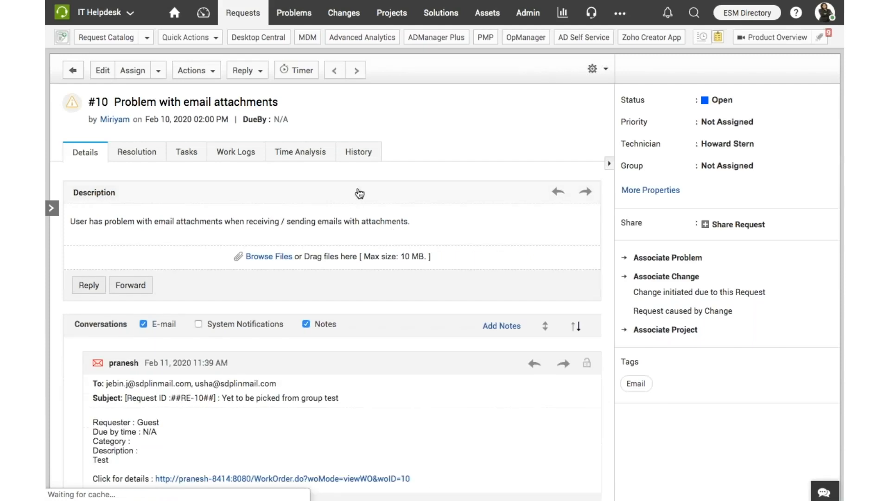
click(262, 72)
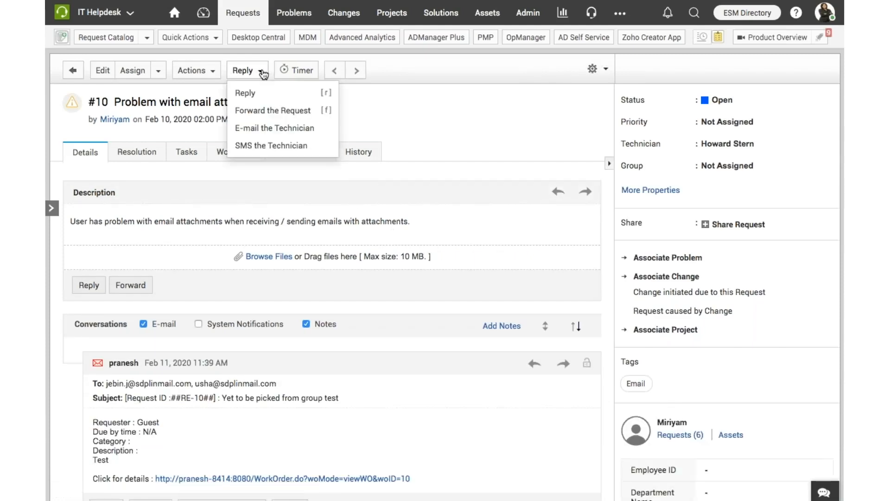
click(246, 92)
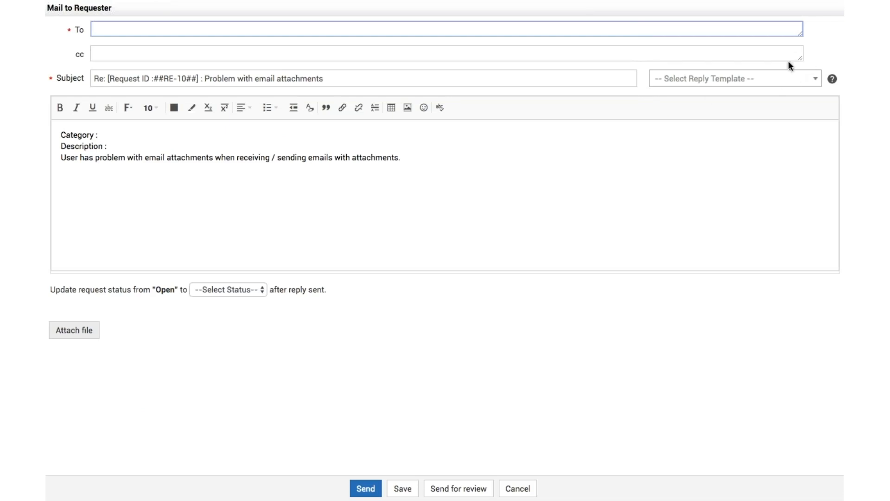
Apply the Need More Details reply template to the message, and cancel the reply without sending it
click(822, 89)
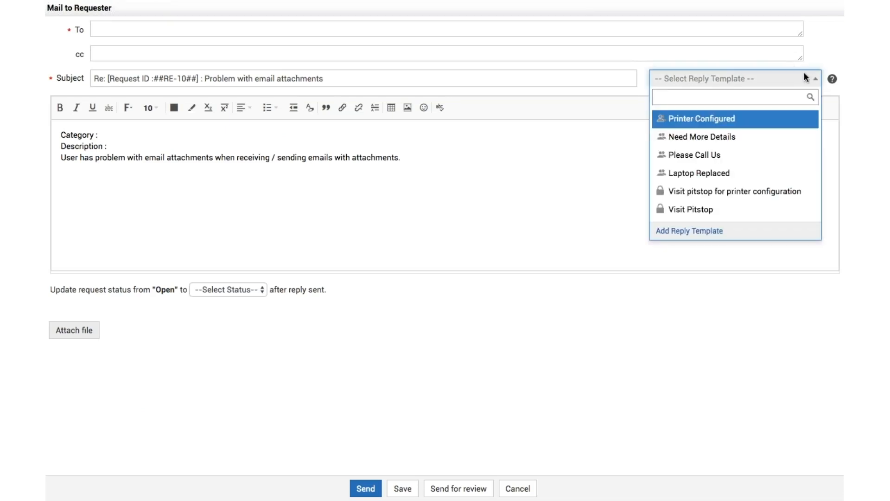
click(700, 135)
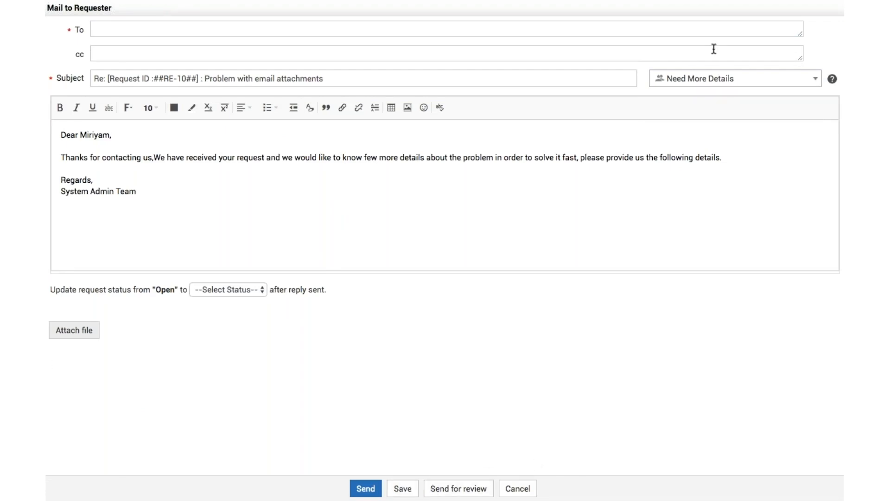
click(531, 488)
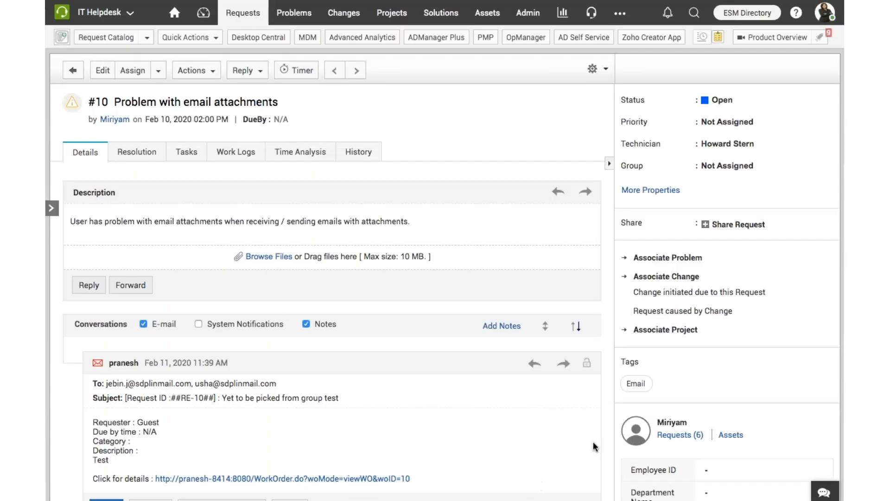
Log out of the administrator account and log in with a requester's username and saved password
click(825, 12)
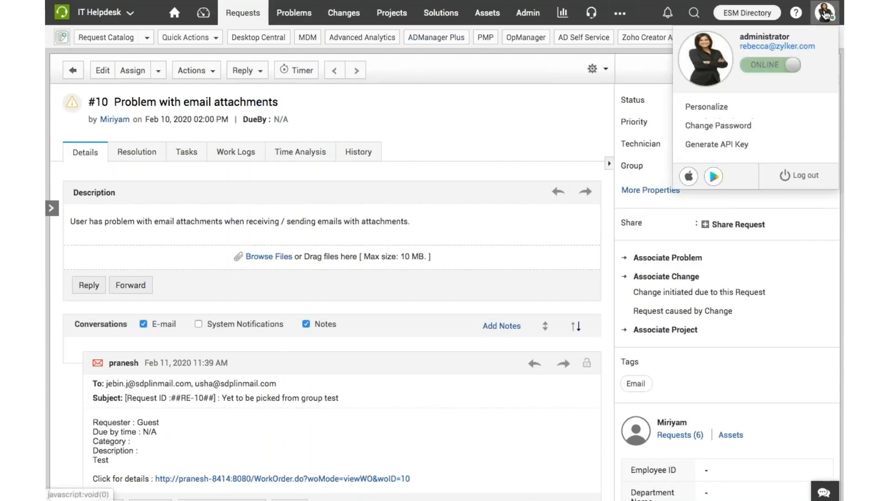
click(788, 182)
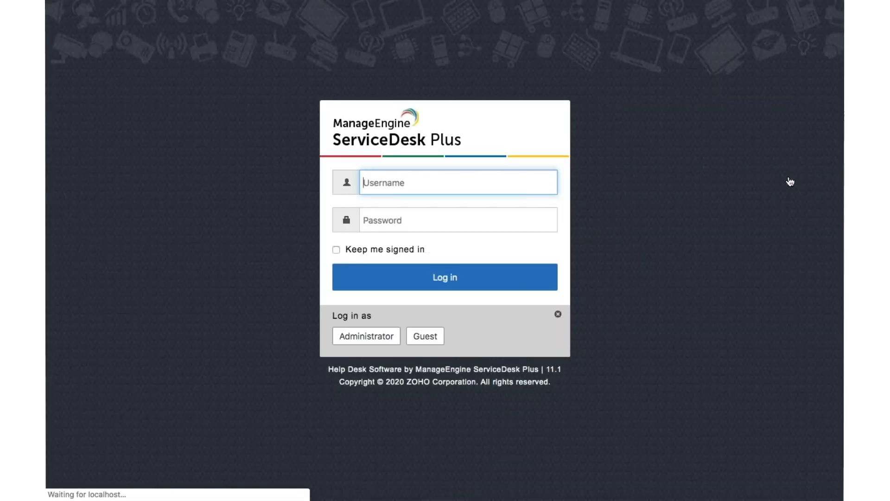
click(378, 189)
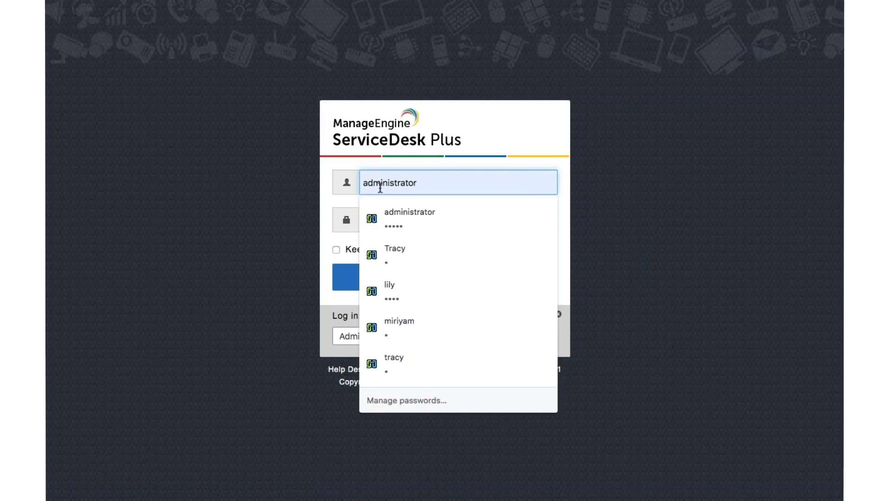
double_click(388, 177)
text(lily)
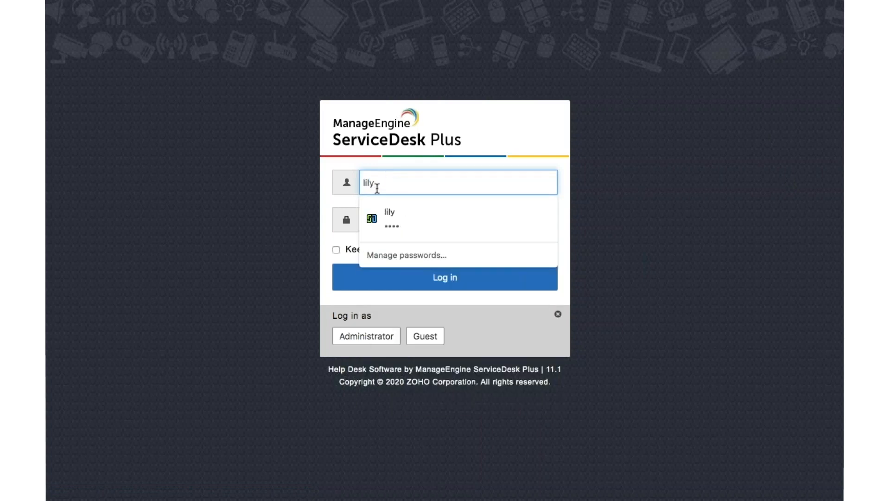
key(Down)
key(Return)
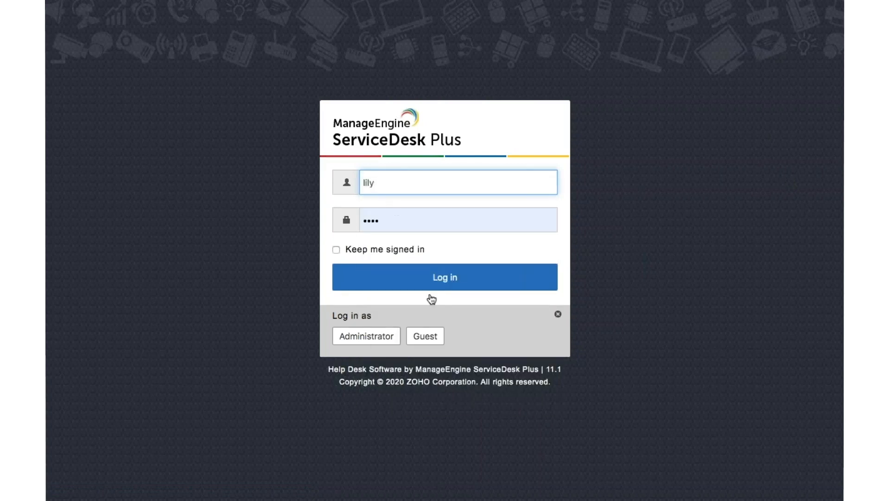
click(451, 285)
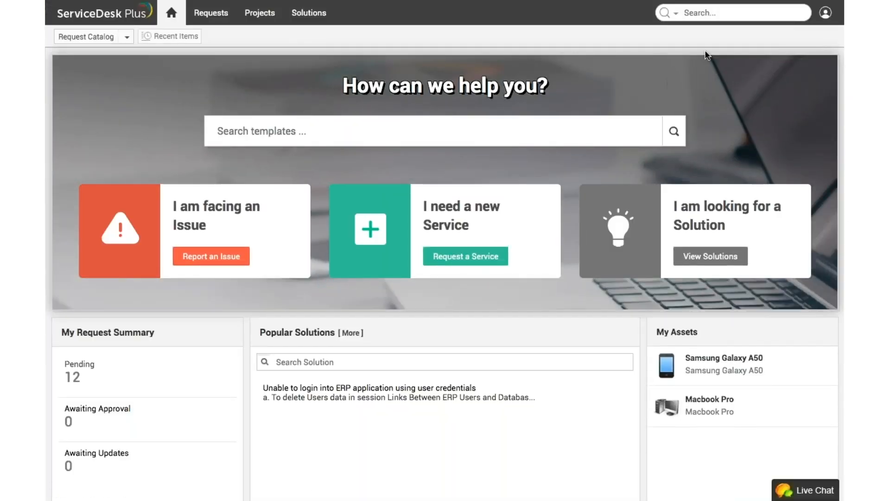
Switch to a technician's account by entering the username and account password, and decline to save the password
click(825, 13)
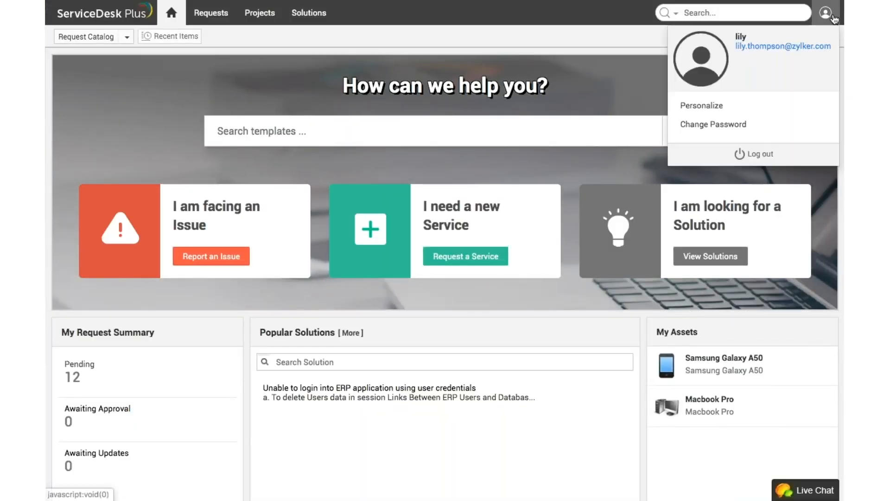
click(761, 154)
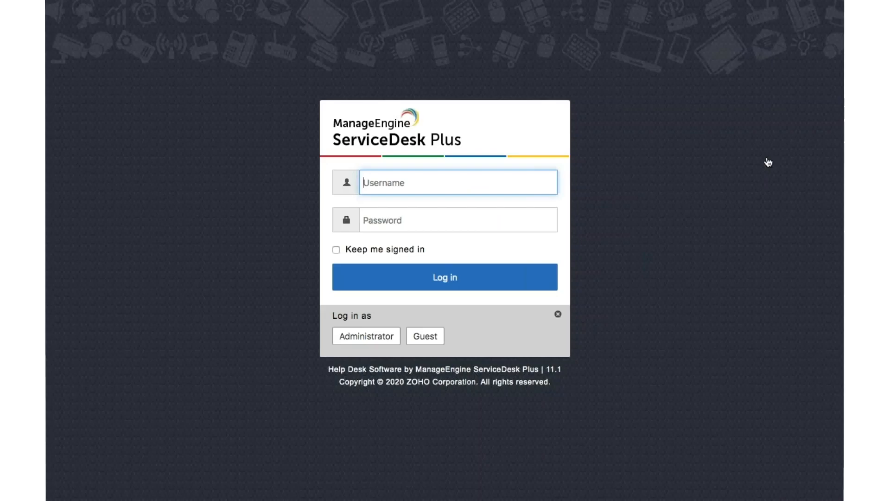
double_click(369, 185)
text(Loretta)
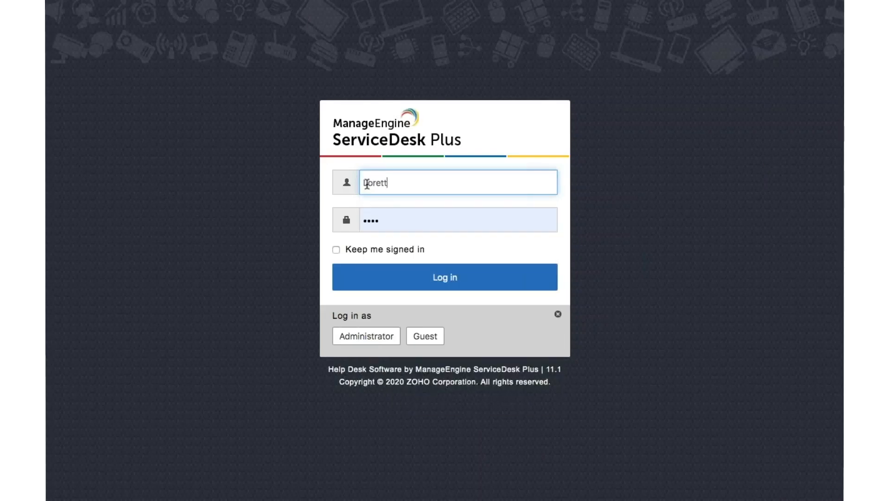
double_click(374, 225)
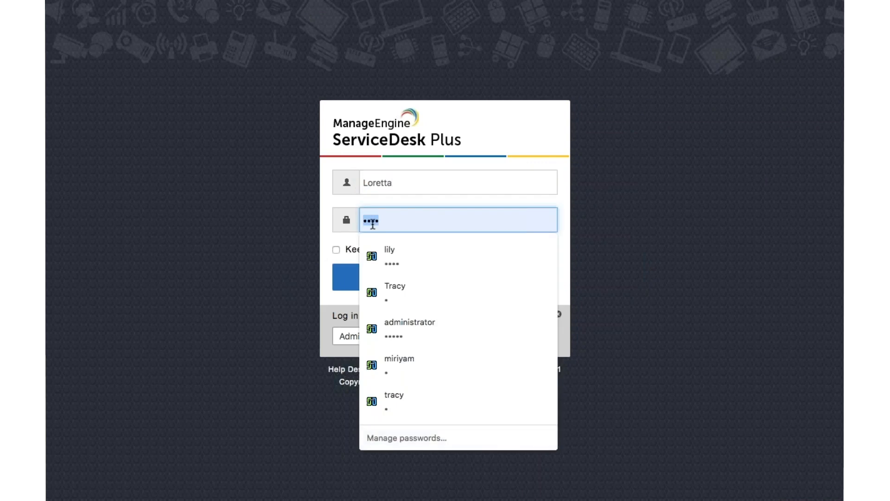
text(•)
click(317, 244)
click(413, 286)
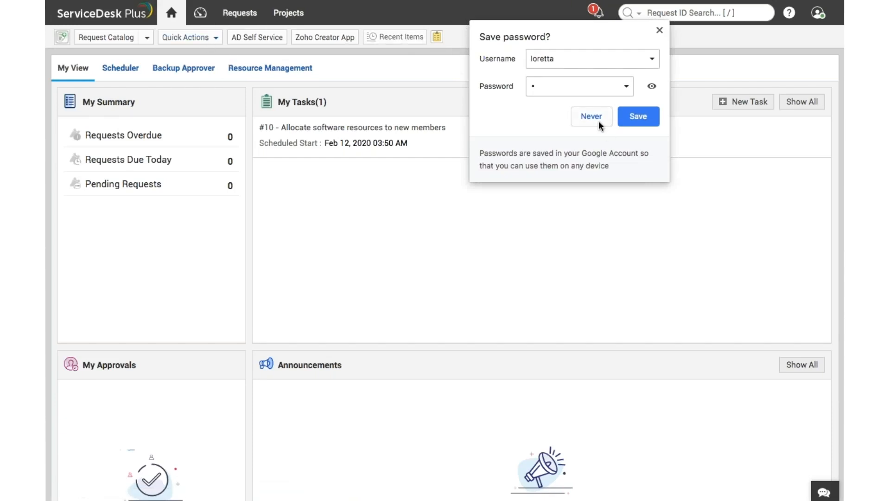
click(598, 120)
Open the management page for reply templates and start a new reply template
click(200, 40)
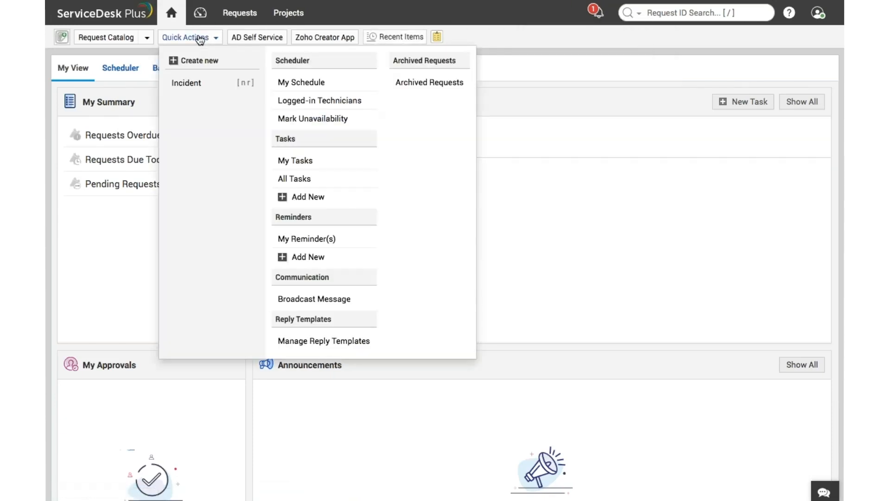
click(302, 340)
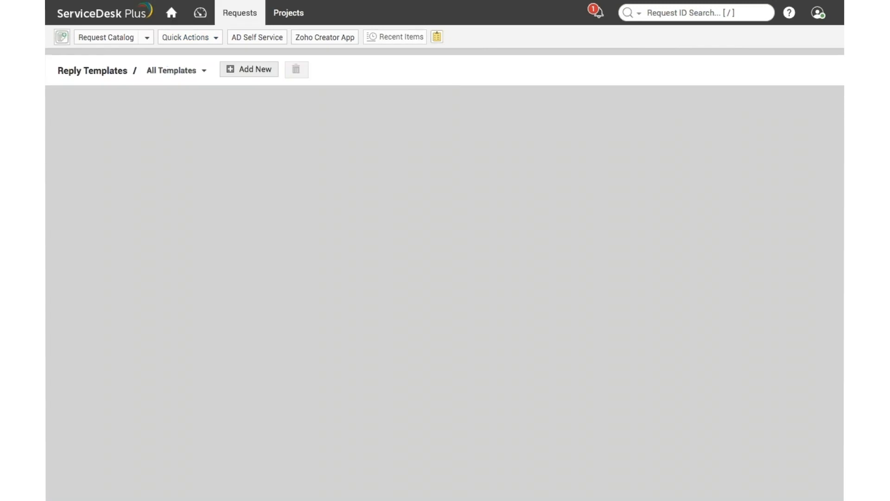
click(250, 70)
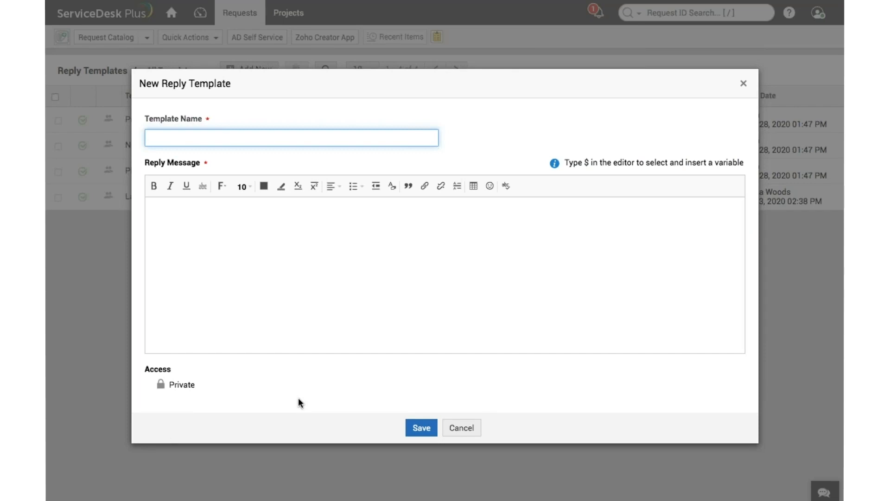
Try to save a private reply template named "Need more information" with an empty reply message, and discard it
text(Need more infrormation)
click(279, 291)
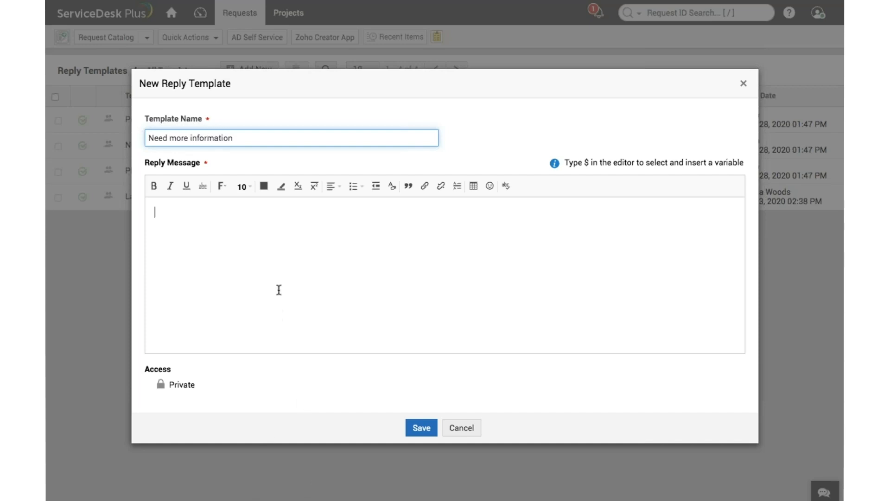
click(430, 427)
click(468, 427)
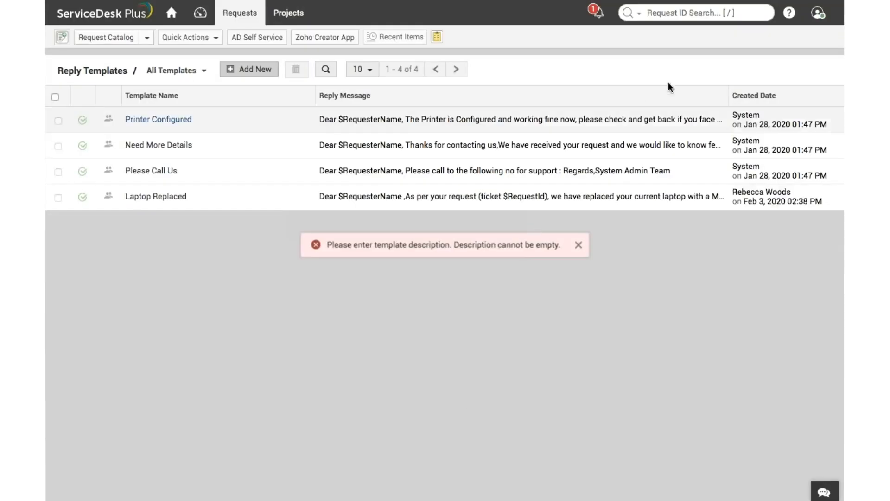
Return to the open requests list and log out of the technician's account
click(227, 15)
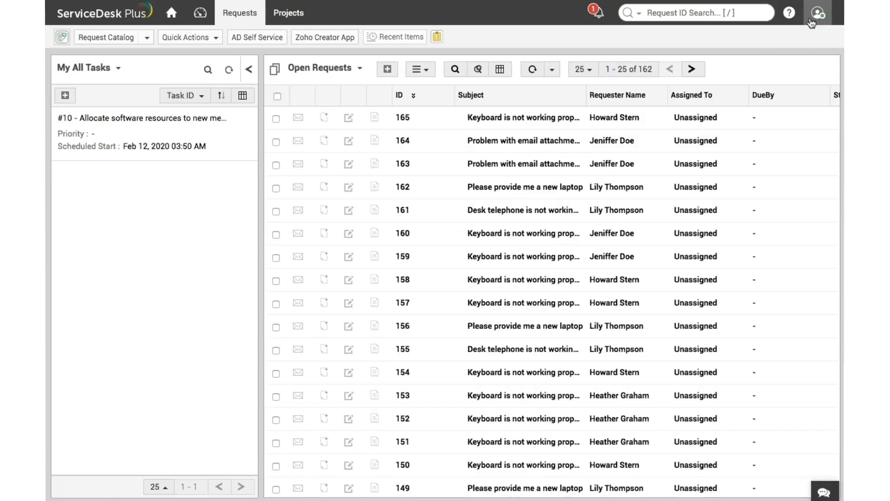
click(817, 14)
click(759, 181)
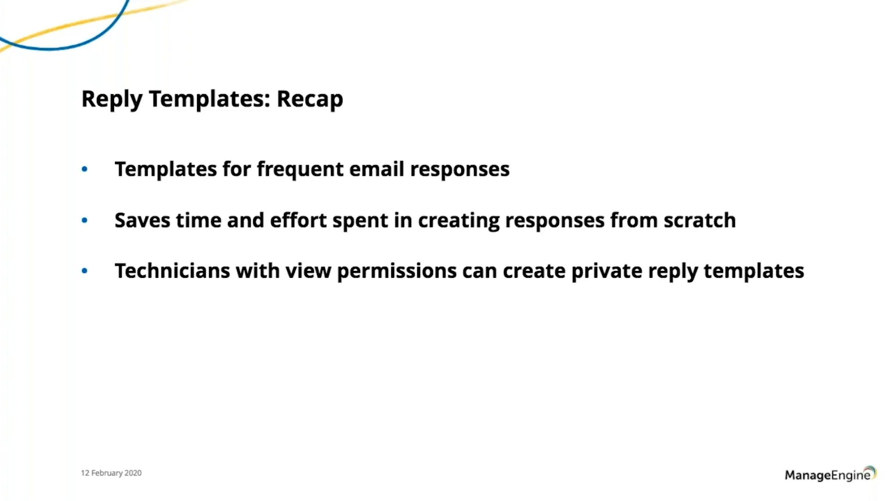
key(Right)
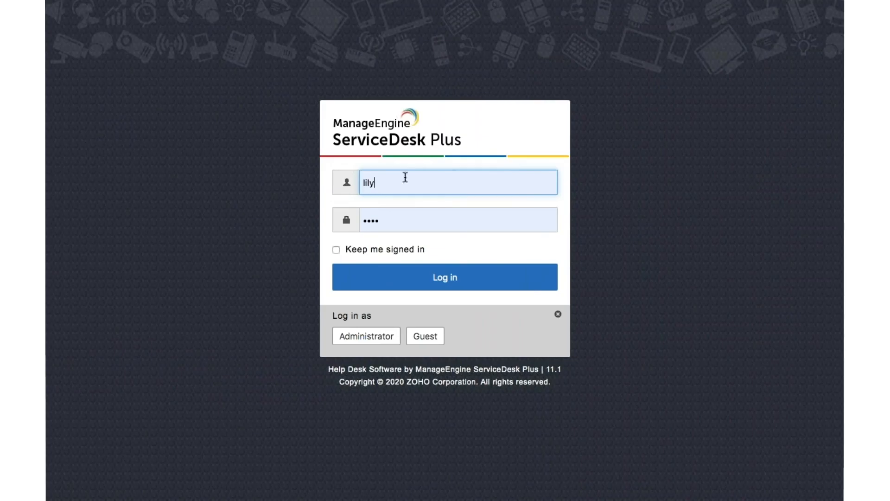
Log in to the administrator account by choosing its saved username and password
double_click(368, 183)
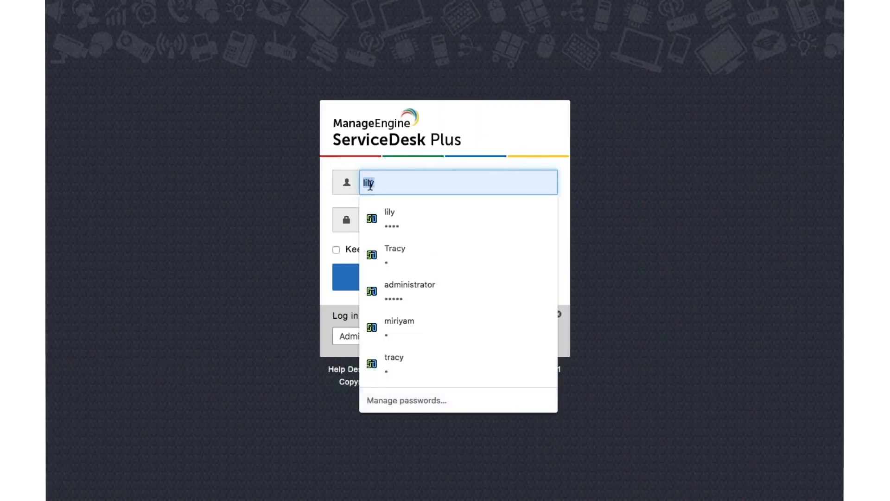
text(ad)
click(385, 218)
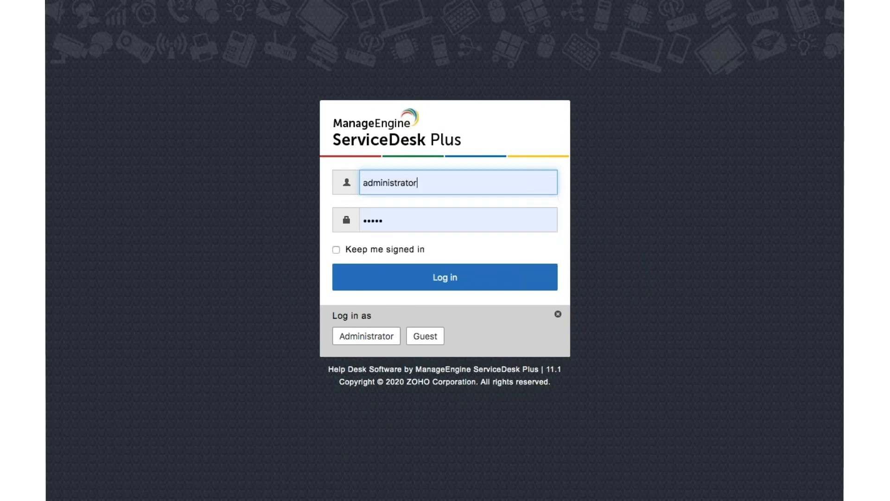
click(403, 281)
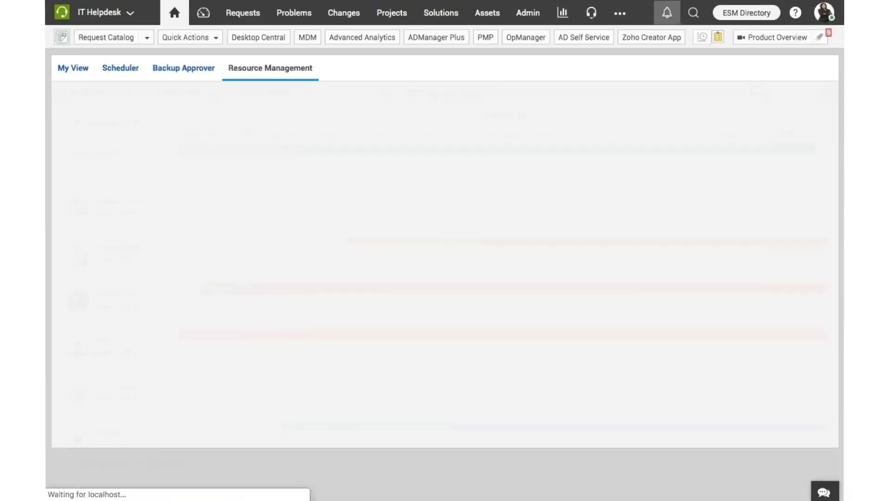
Open the self-service portal customization page from the general administration settings
click(523, 15)
scroll(171, 304, down, 10)
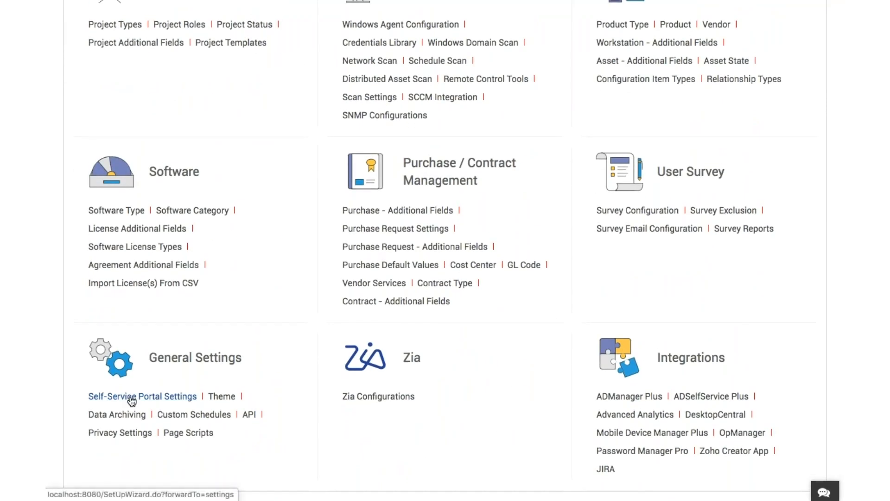
click(133, 398)
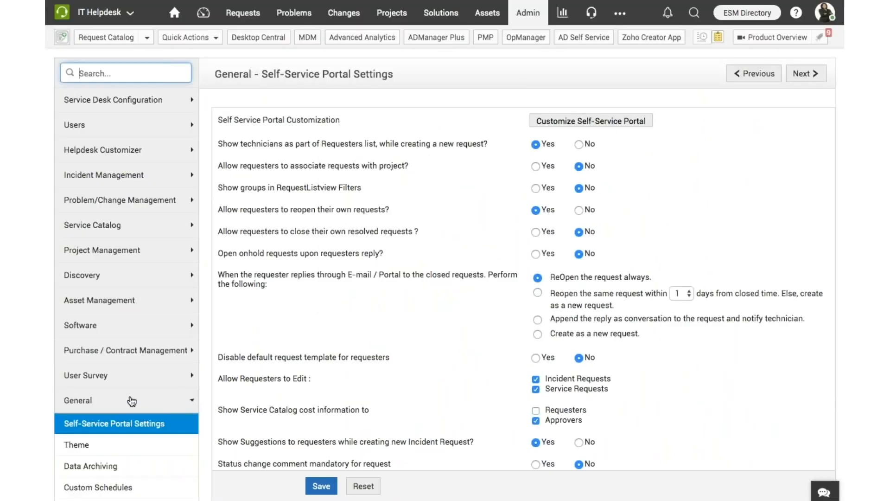
click(642, 124)
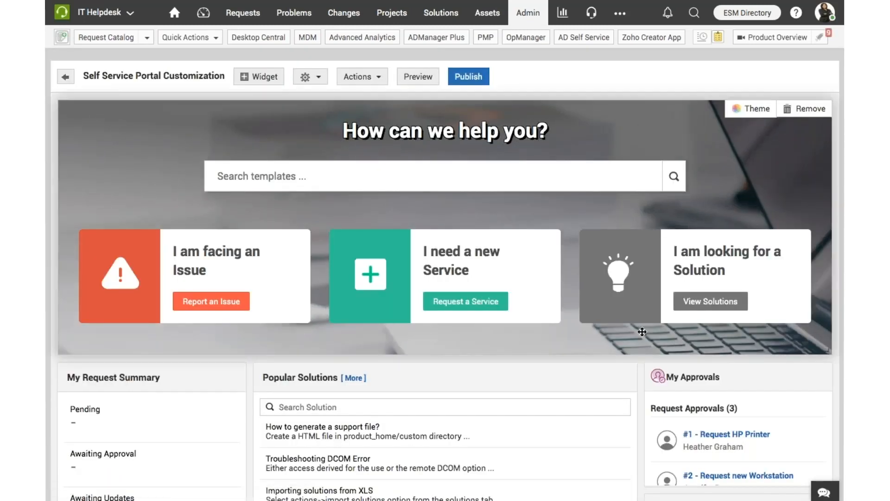
Remove the My Assets widget from the self-service portal layout
scroll(629, 310, down, 3)
scroll(665, 372, down, 4)
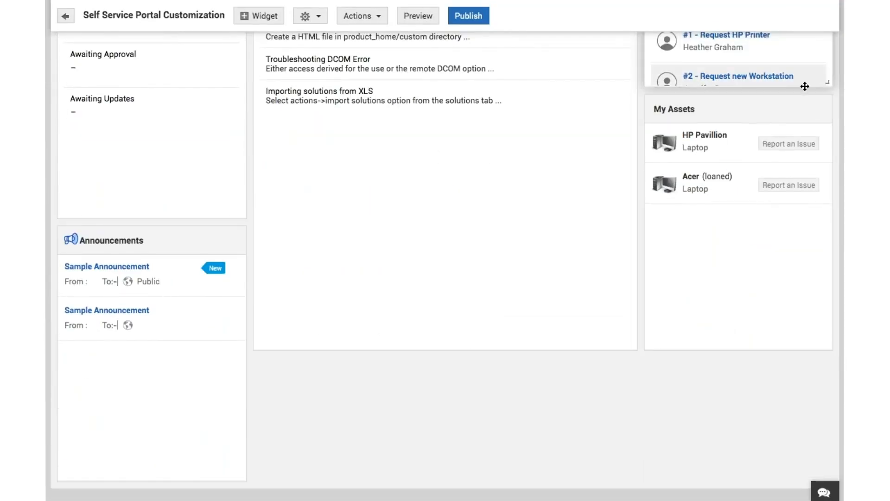
mouse_move(707, 290)
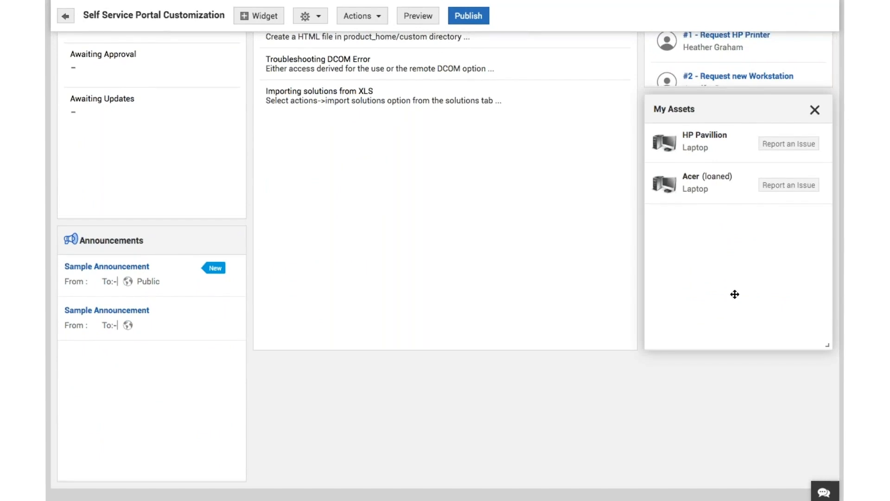
click(815, 113)
scroll(657, 188, up, 10)
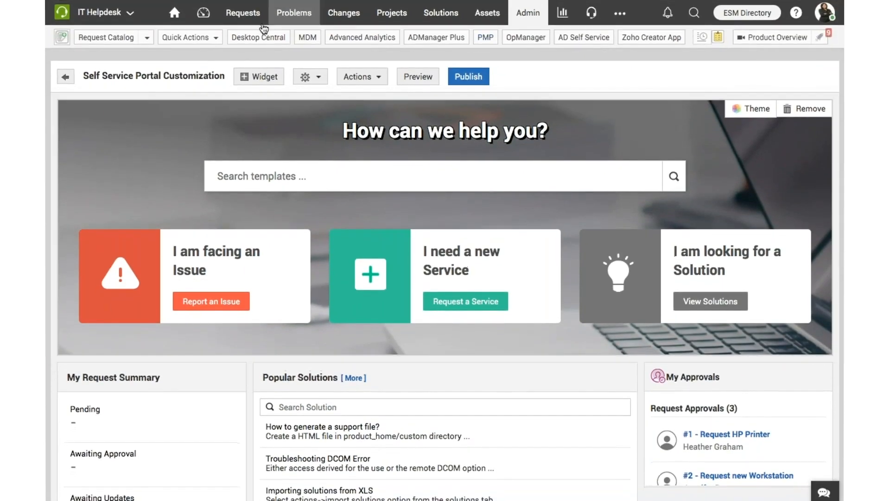
Add the default My Assets widget back to the self-service portal layout and close the widget information dialog
click(260, 77)
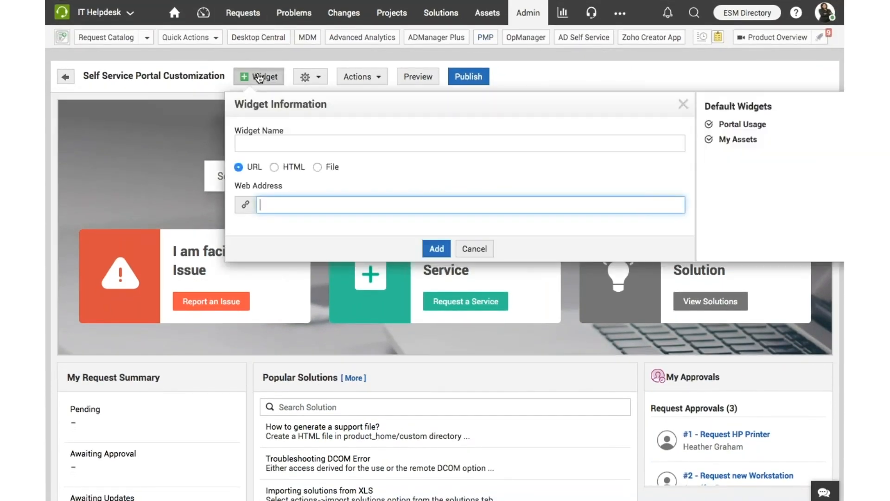
click(722, 138)
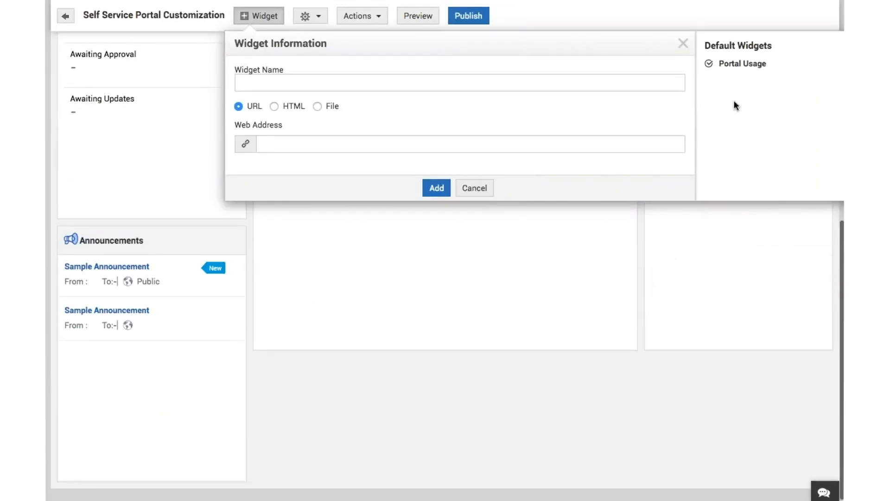
click(684, 45)
scroll(654, 147, up, 1)
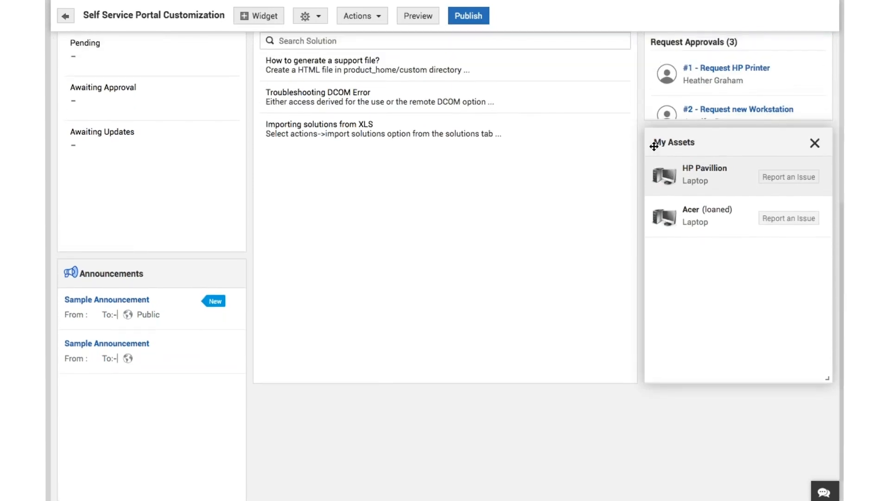
scroll(654, 145, up, 8)
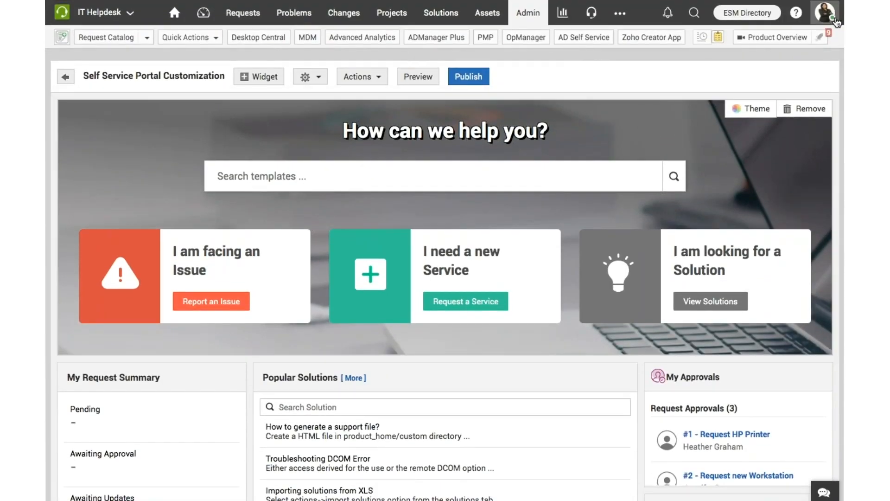
Log out of the administrator account without saving the portal changes, and log in with a requester's username and saved password
click(837, 22)
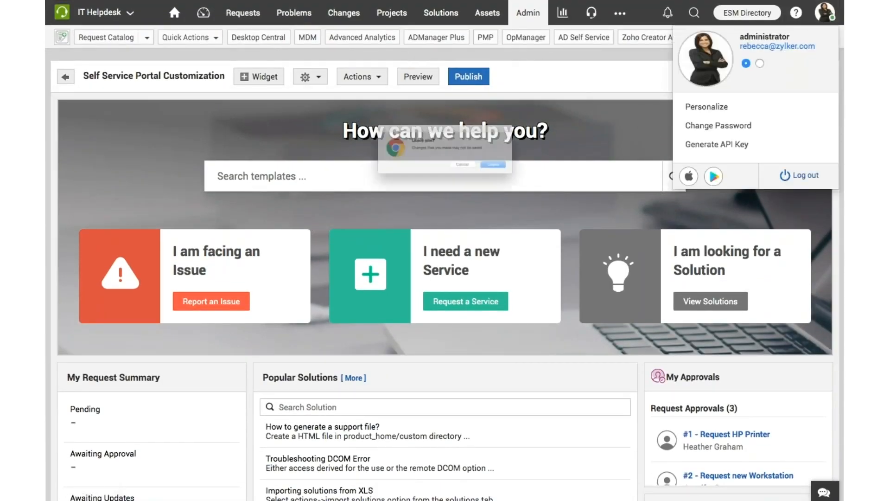
click(531, 179)
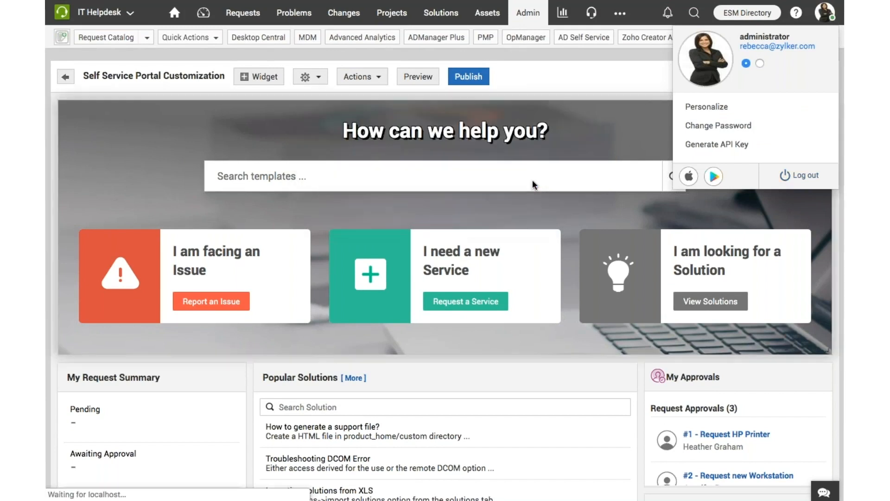
click(381, 181)
double_click(380, 183)
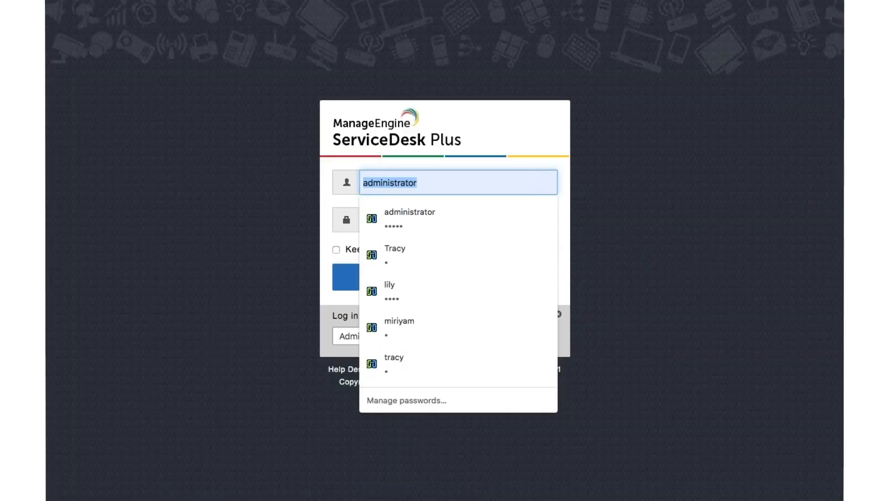
text(lily)
click(379, 216)
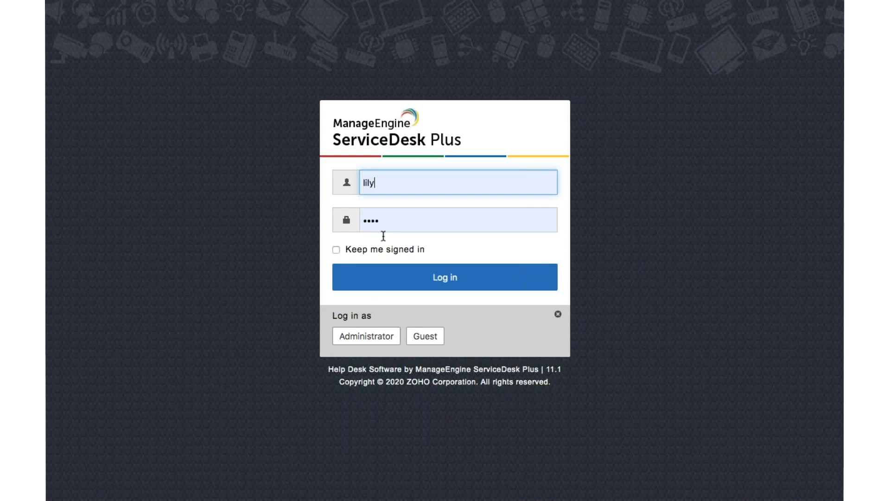
click(395, 279)
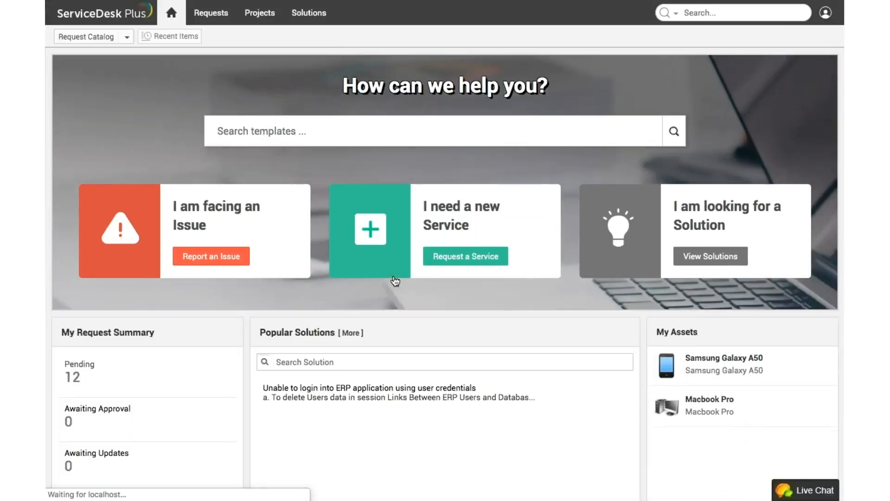
Start an issue report for the Macbook Pro in My Assets with the Software template "Application crashes frequently", and cancel it
scroll(739, 446, down, 1)
scroll(738, 439, down, 3)
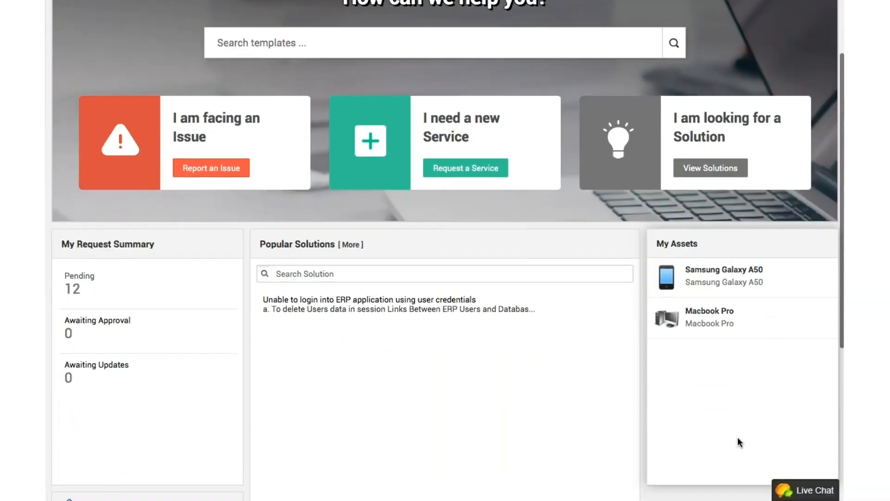
mouse_move(730, 306)
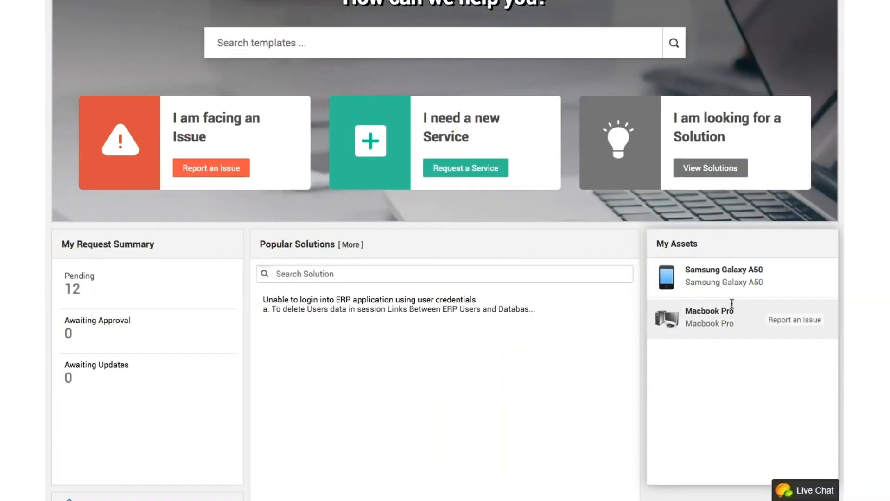
click(791, 327)
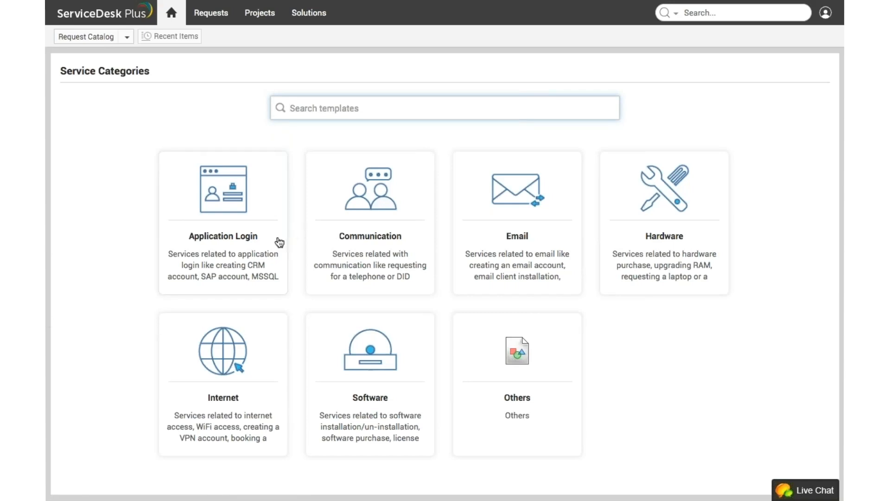
click(408, 409)
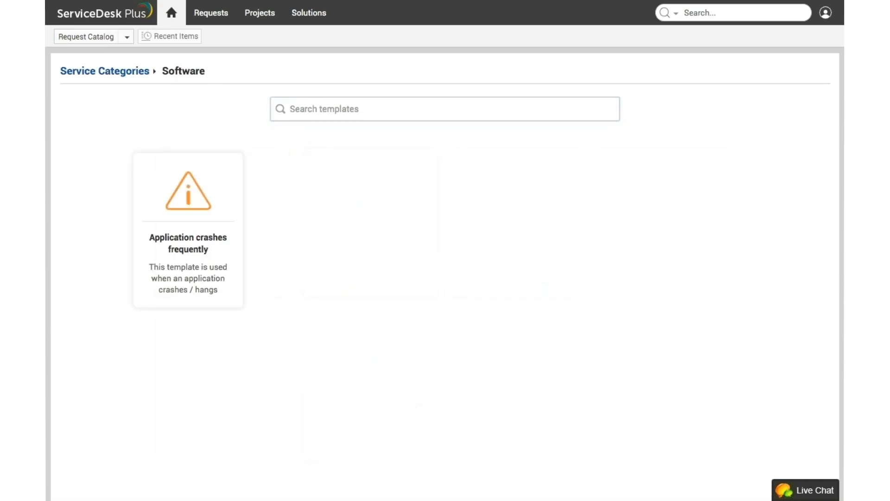
click(213, 219)
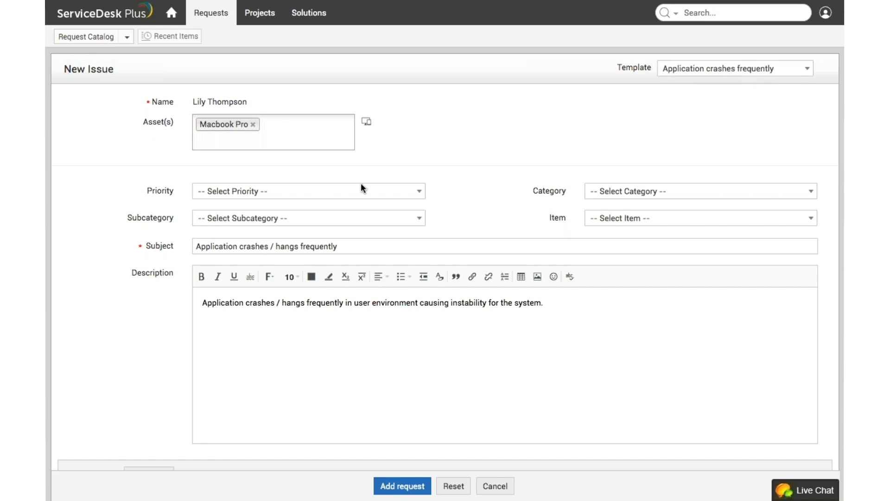
click(494, 487)
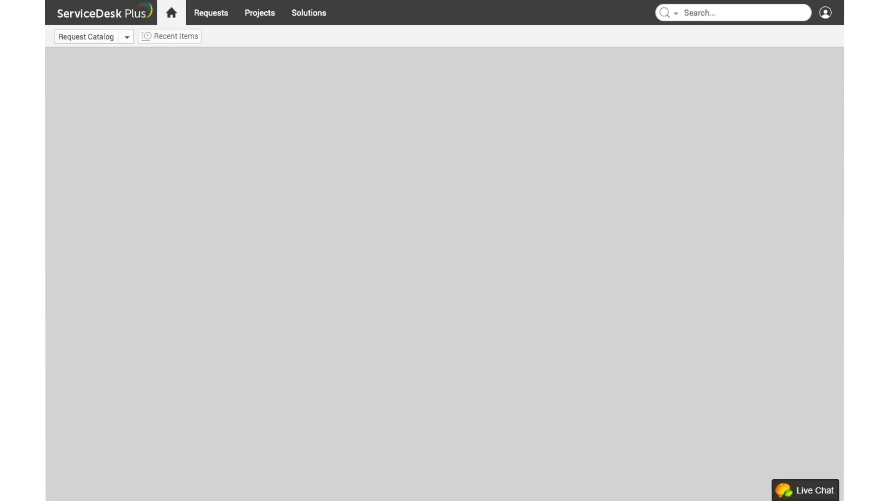